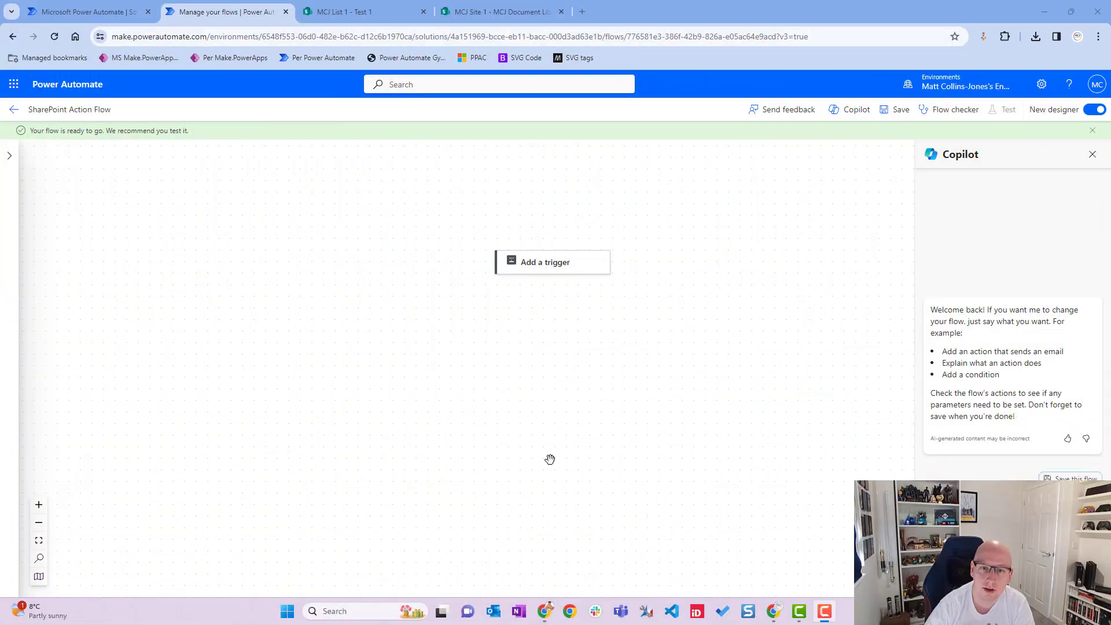
# Search triggers for 'manu' and add Manually trigger a flow as the starting trigger
pyautogui.click(560, 261)
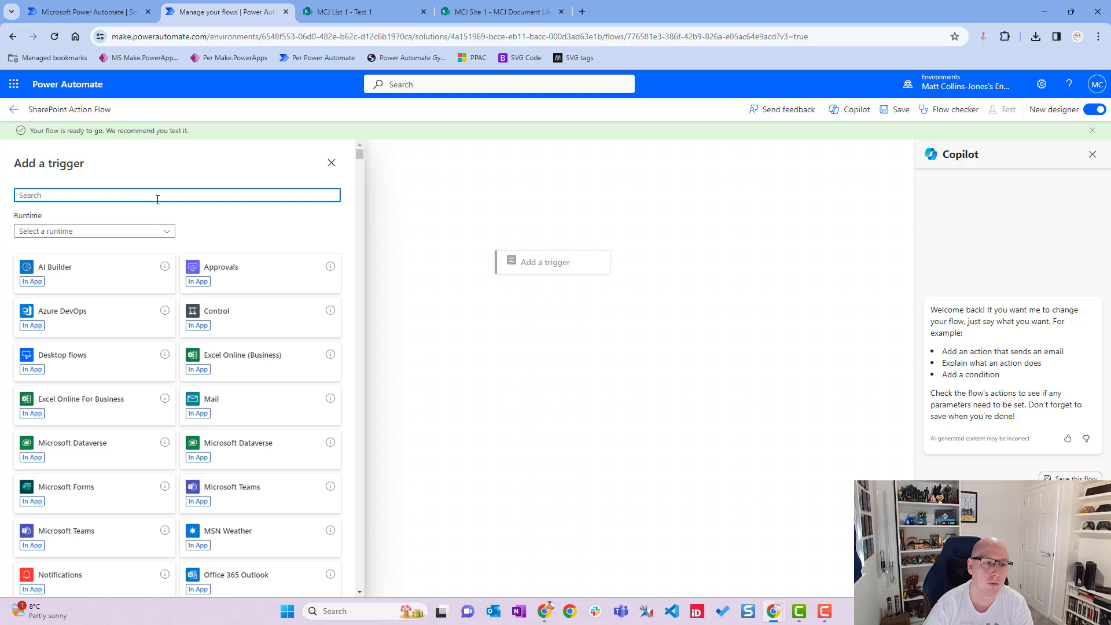
pyautogui.write('manu')
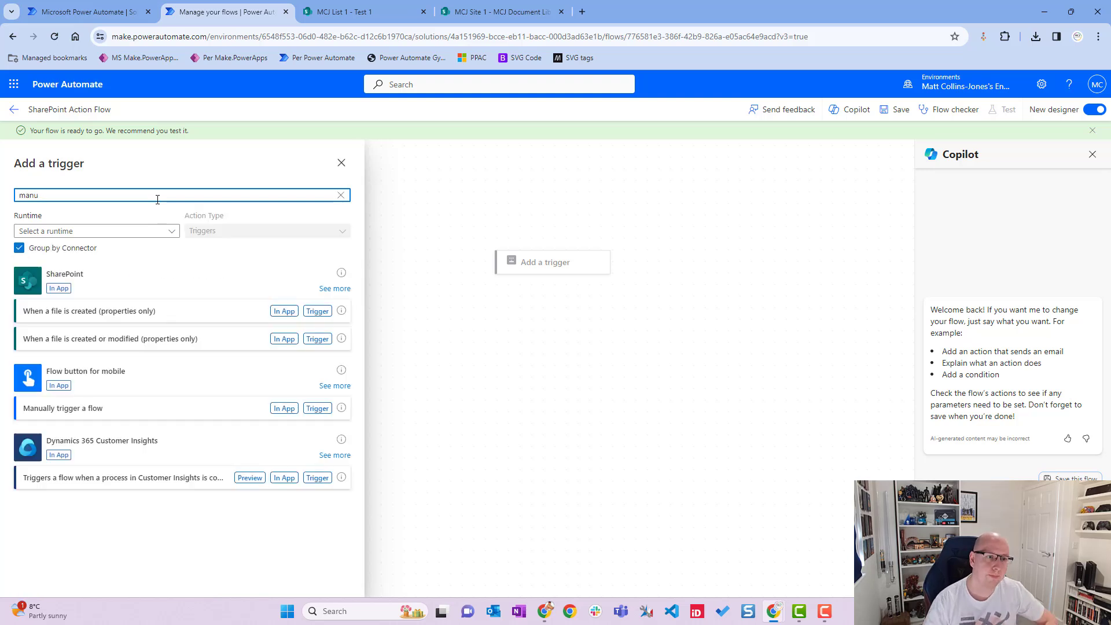
pyautogui.click(138, 414)
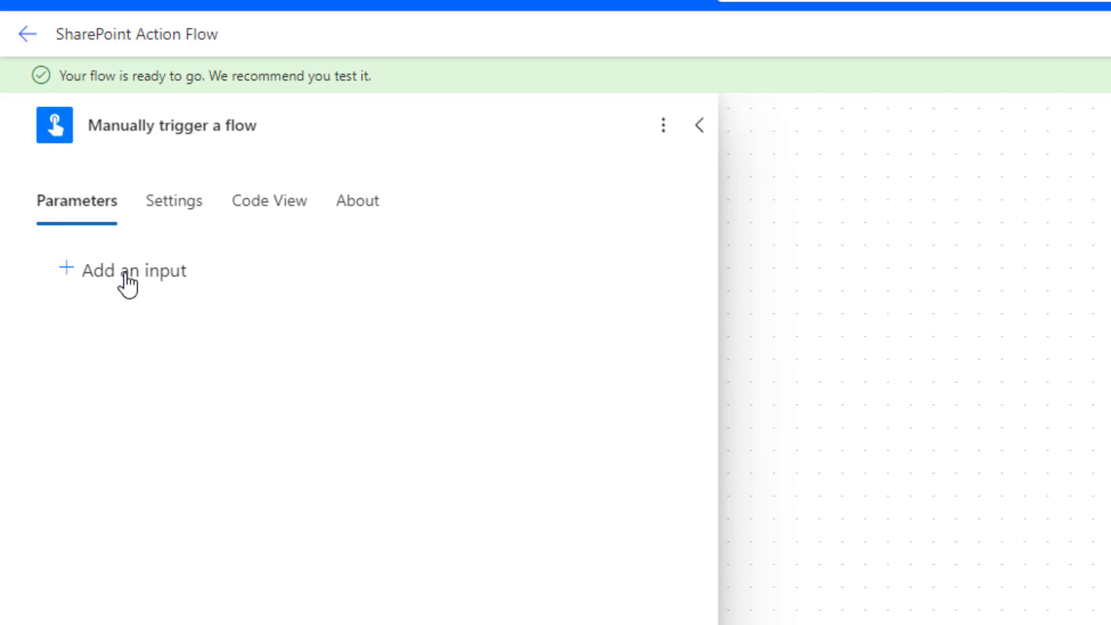
# Add a File-type input to the manual trigger and rename it FileUpload
pyautogui.click(124, 276)
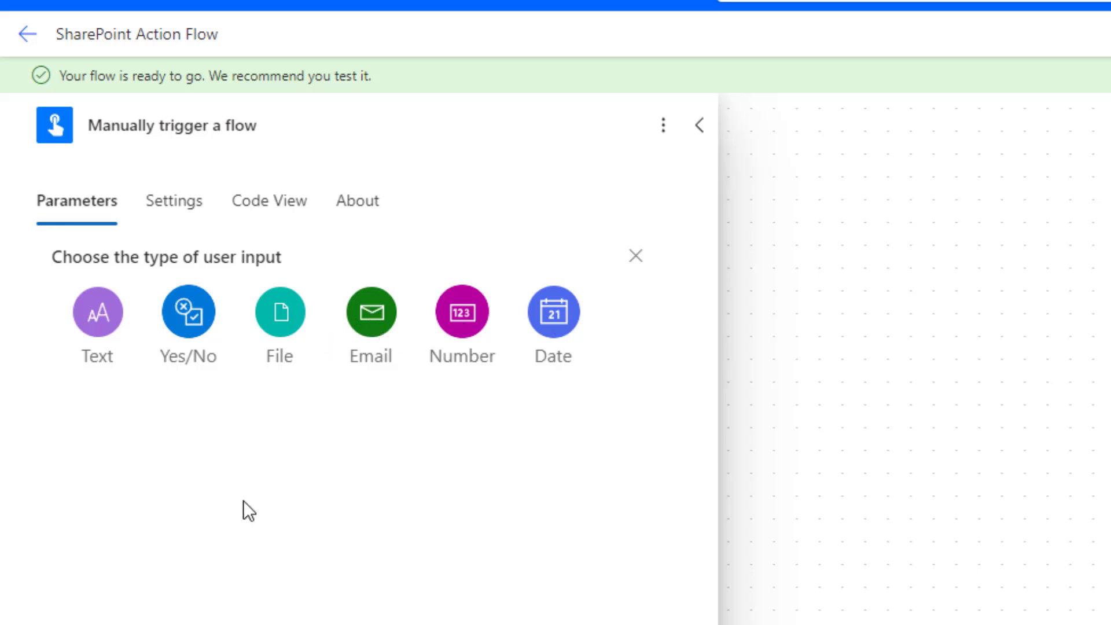
pyautogui.click(281, 314)
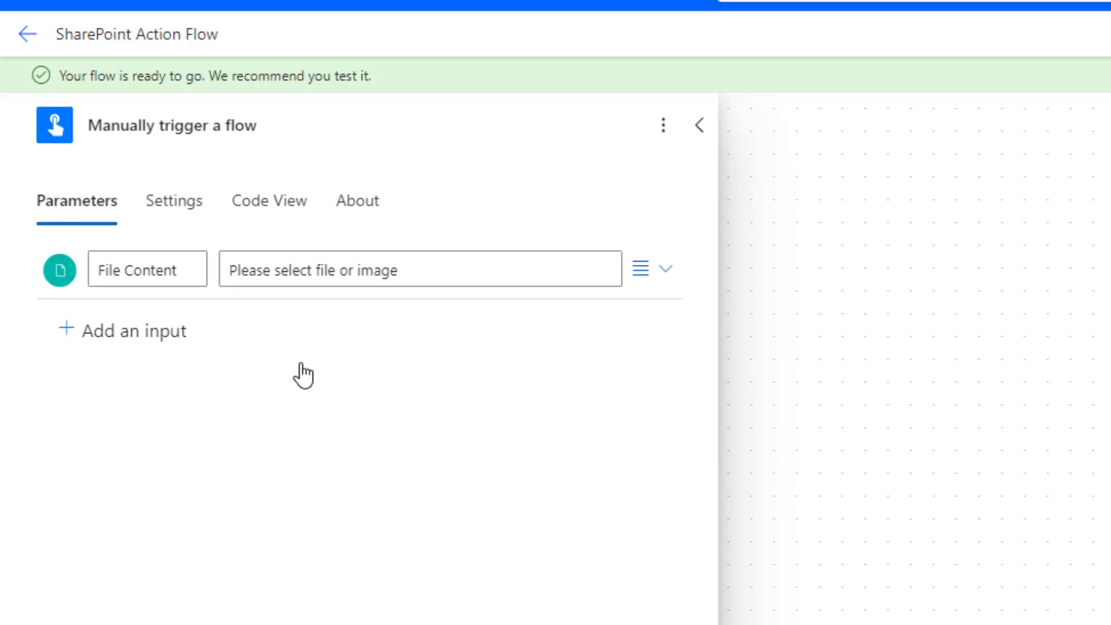
pyautogui.click(115, 278)
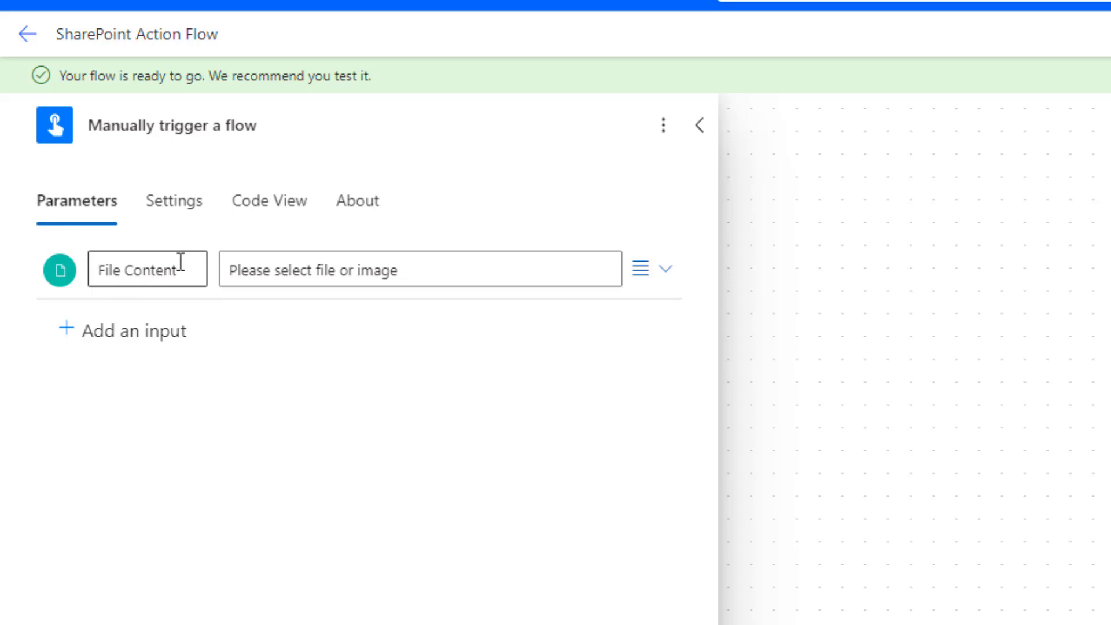
pyautogui.moveTo(181, 262); pyautogui.dragTo(108, 281)
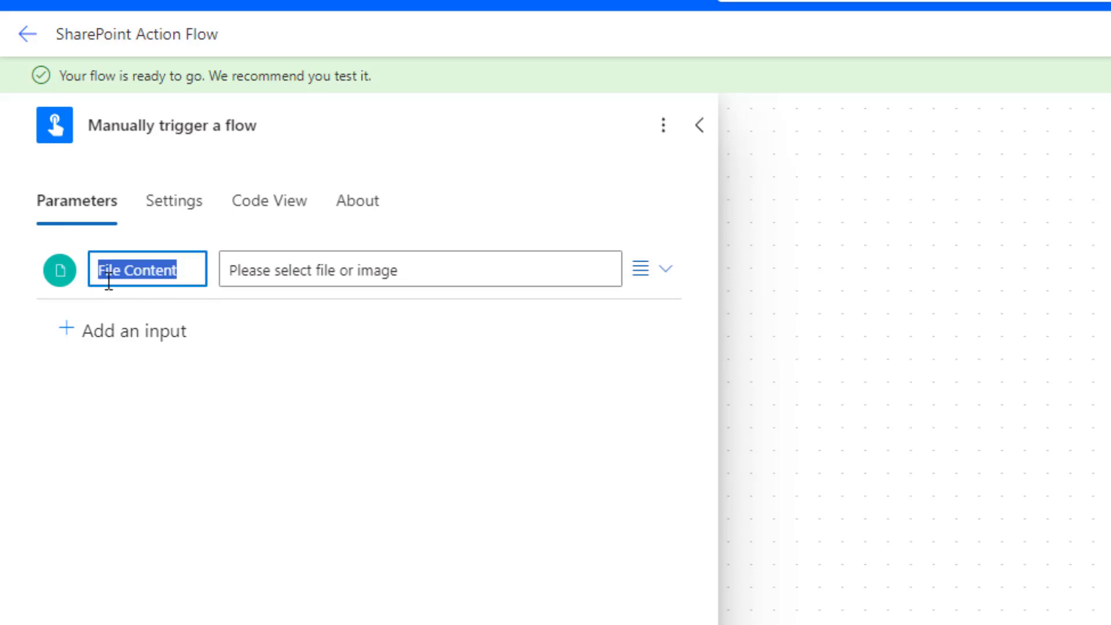
pyautogui.write('FileUpload')
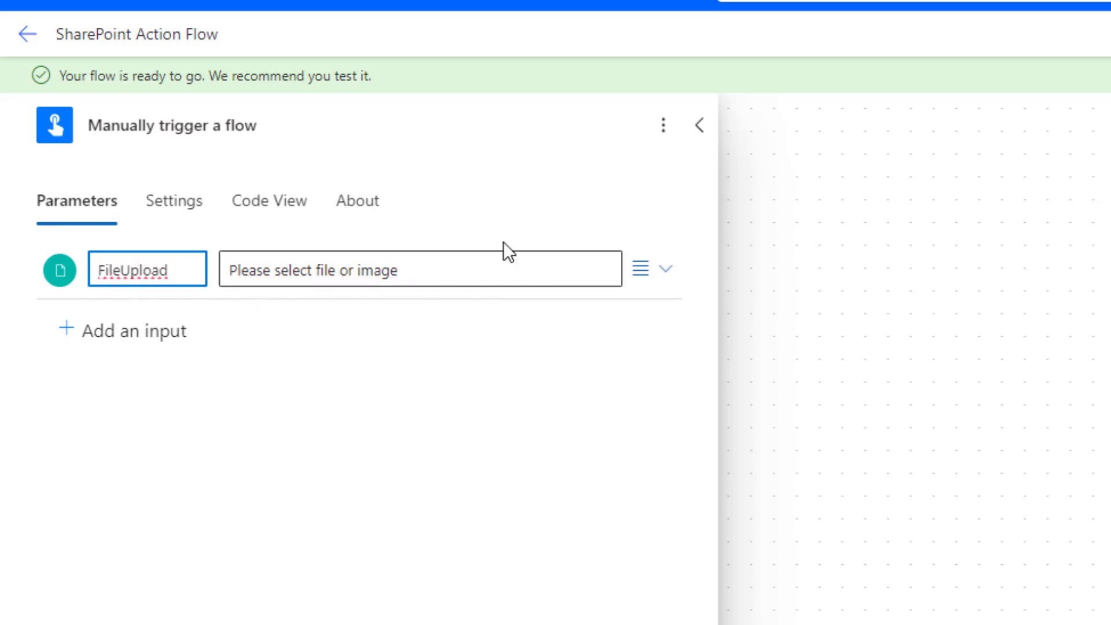
pyautogui.click(667, 269)
# Inspect the FileUpload input's options, closing them without deleting the input
pyautogui.click(668, 271)
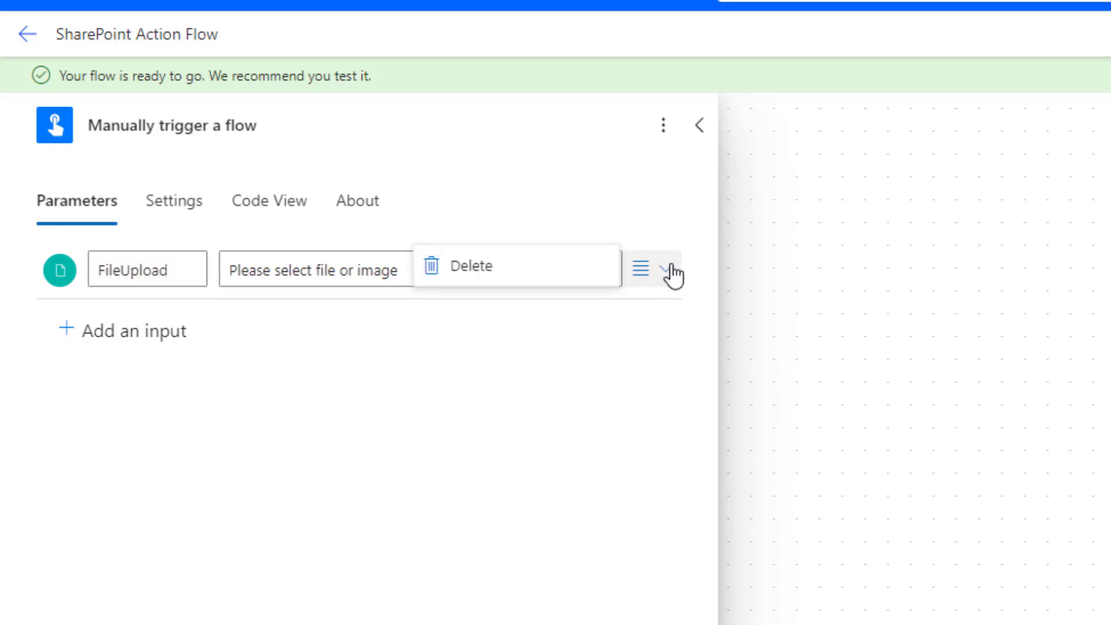
pyautogui.click(638, 268)
pyautogui.click(639, 270)
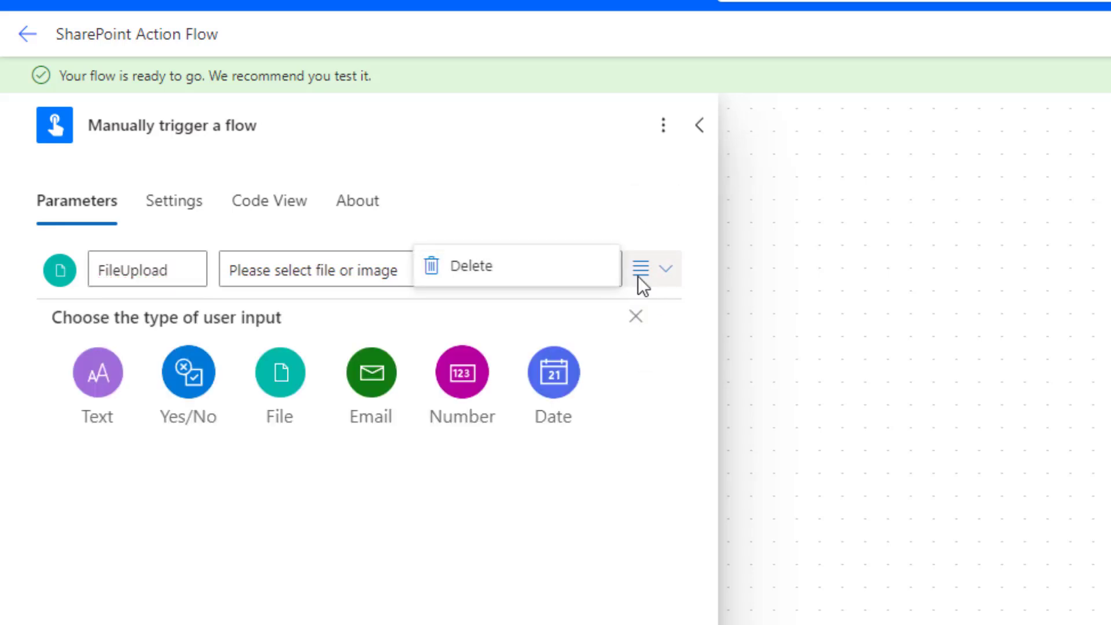
pyautogui.click(636, 213)
pyautogui.click(625, 319)
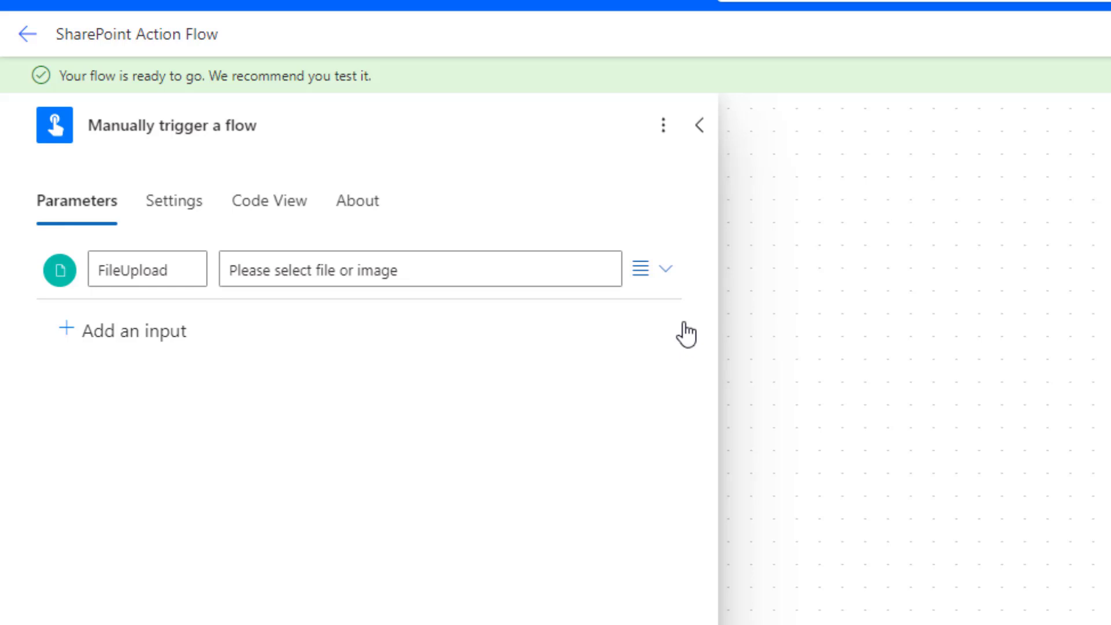
pyautogui.click(674, 271)
pyautogui.click(627, 206)
pyautogui.click(648, 272)
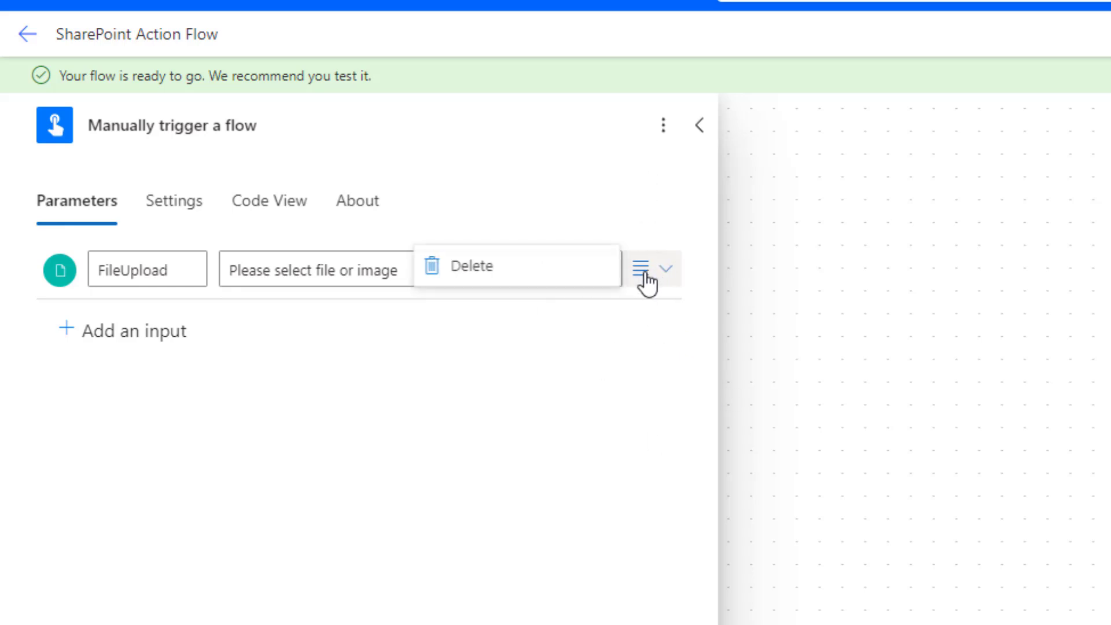
pyautogui.click(652, 201)
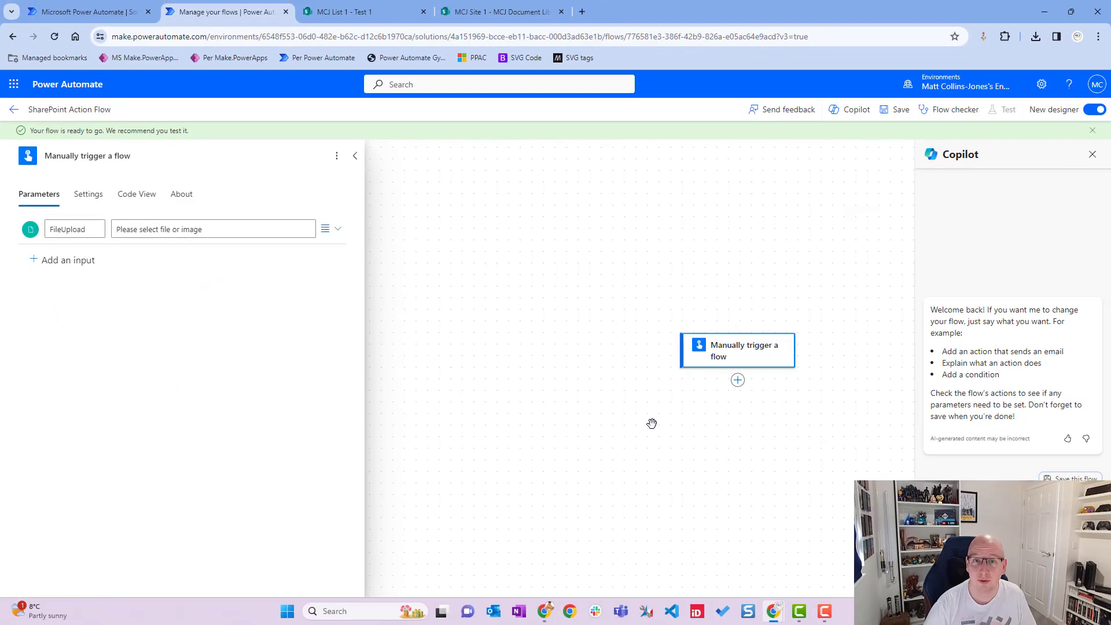
pyautogui.moveTo(652, 424); pyautogui.dragTo(565, 372)
# Search actions for 'SharePoint' and insert Add attachment below the manual trigger
pyautogui.click(649, 329)
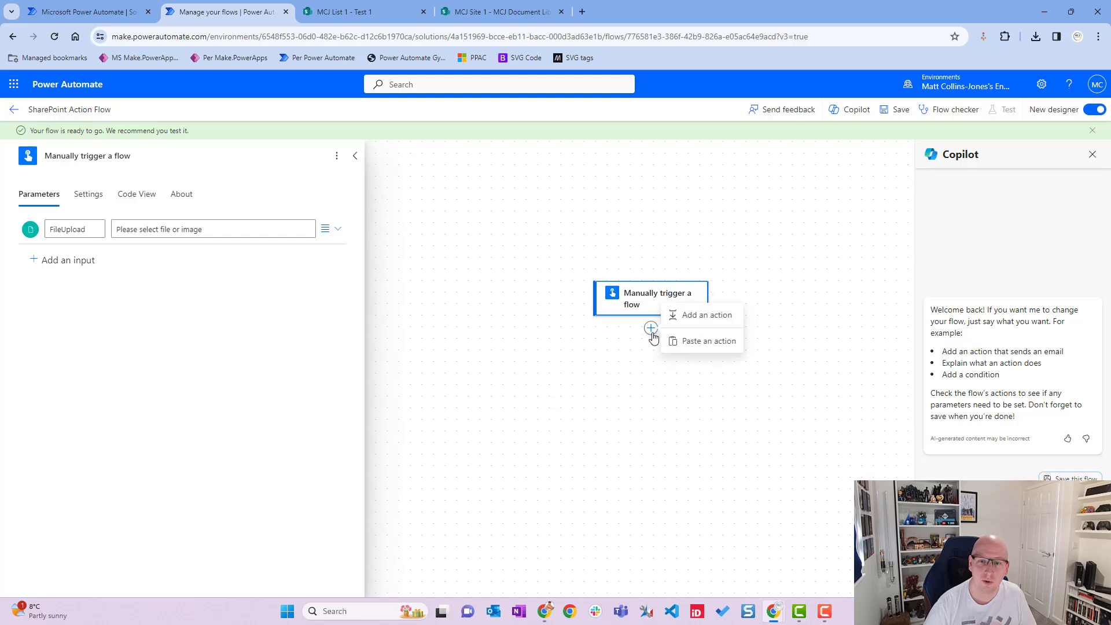
pyautogui.click(697, 316)
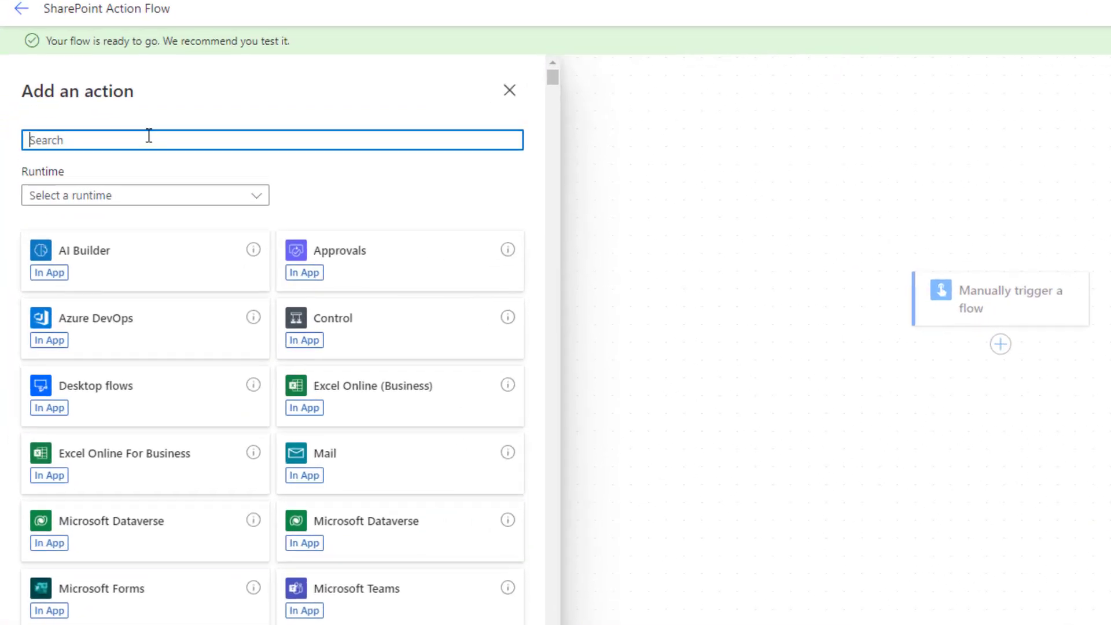
pyautogui.write('SharePoint')
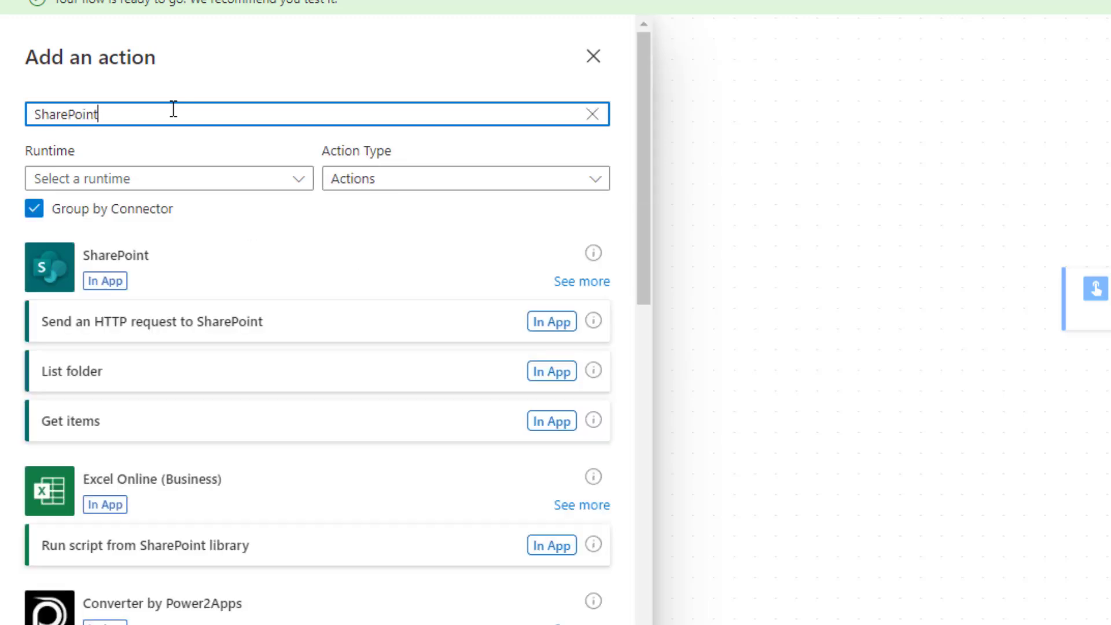
pyautogui.click(599, 283)
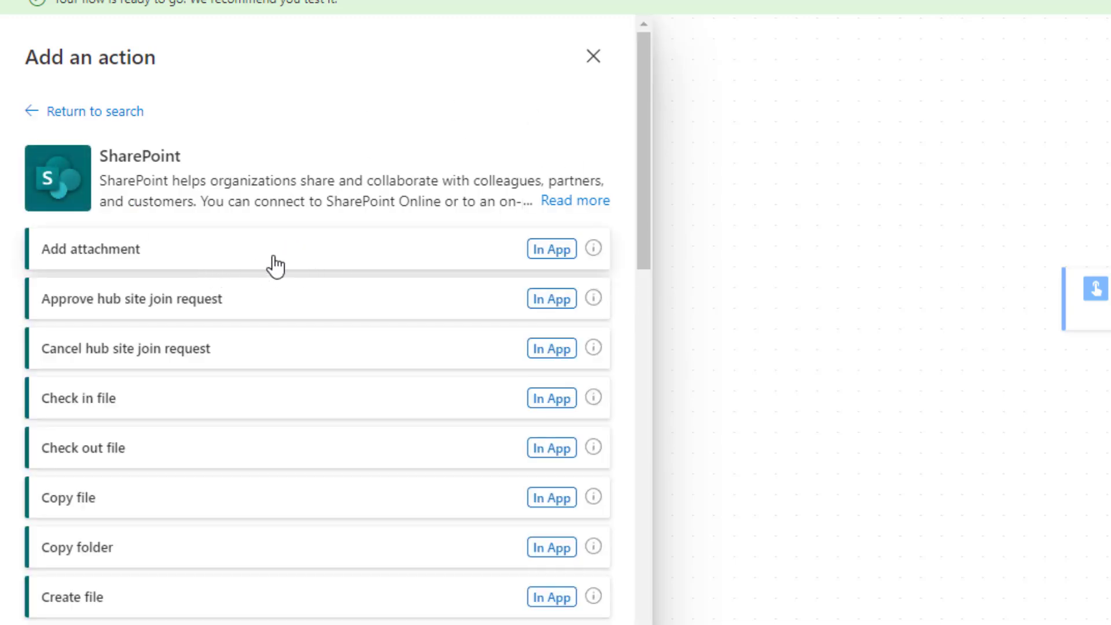
pyautogui.click(275, 266)
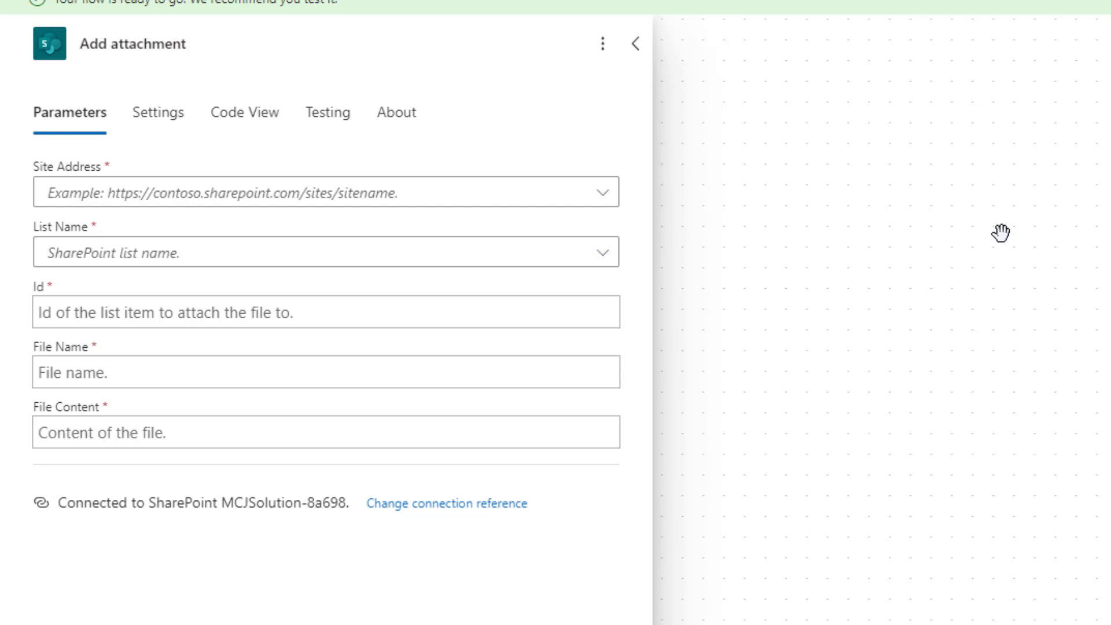
pyautogui.moveTo(941, 355); pyautogui.dragTo(851, 340)
# Point Add attachment's Site Address to MCJ Site 1 and List Name to MCJ List 1
pyautogui.click(604, 201)
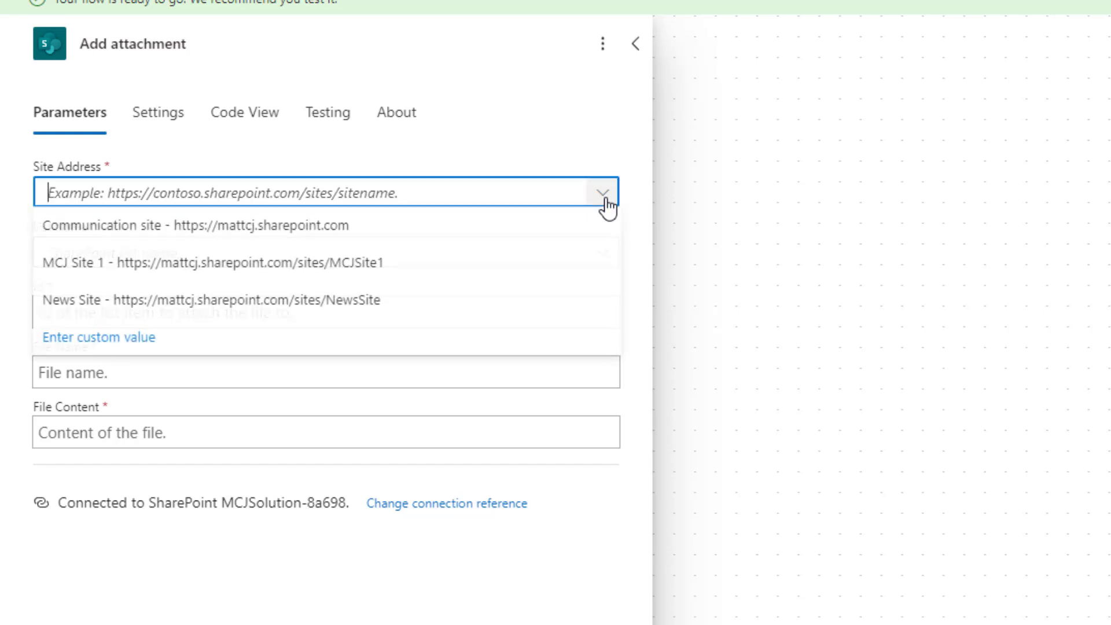
pyautogui.click(437, 286)
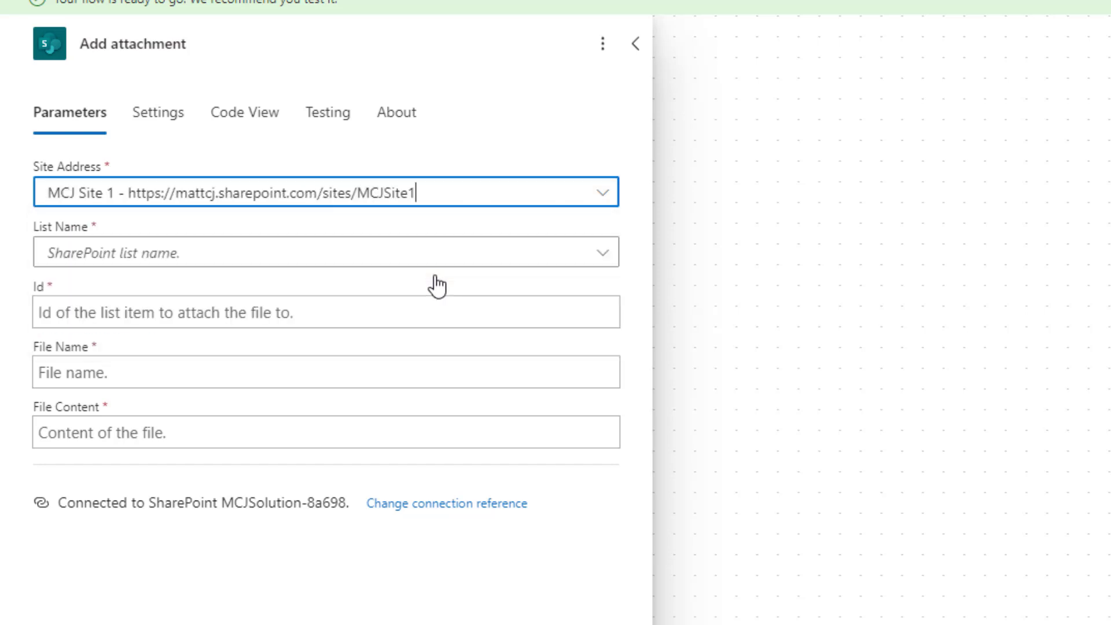
pyautogui.click(605, 253)
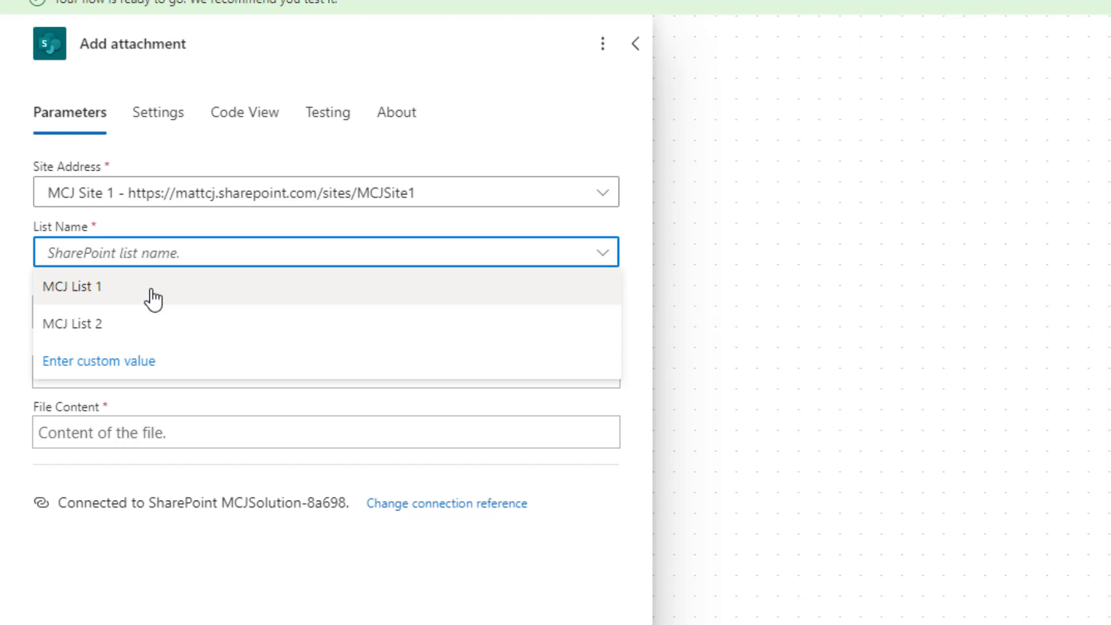
pyautogui.click(151, 291)
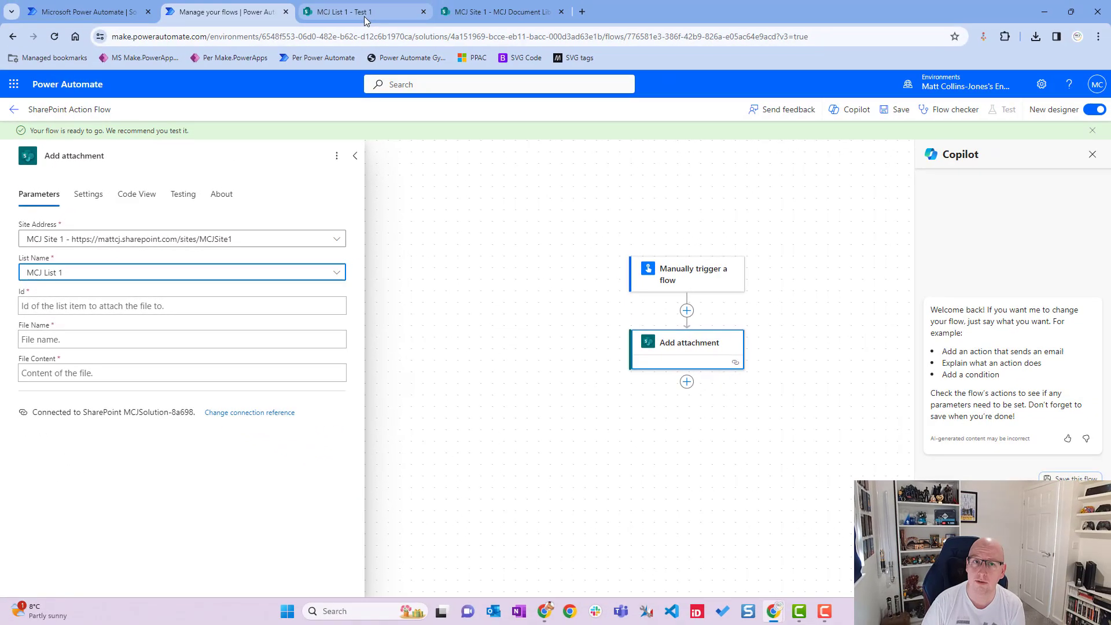
pyautogui.click(364, 18)
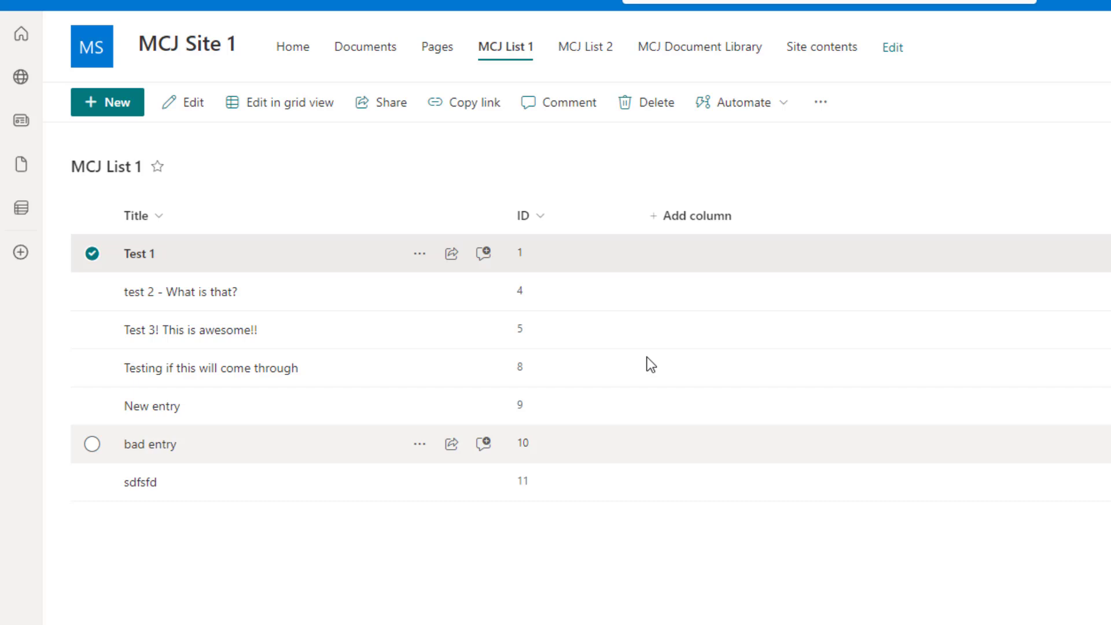
pyautogui.moveTo(547, 203); pyautogui.dragTo(508, 209)
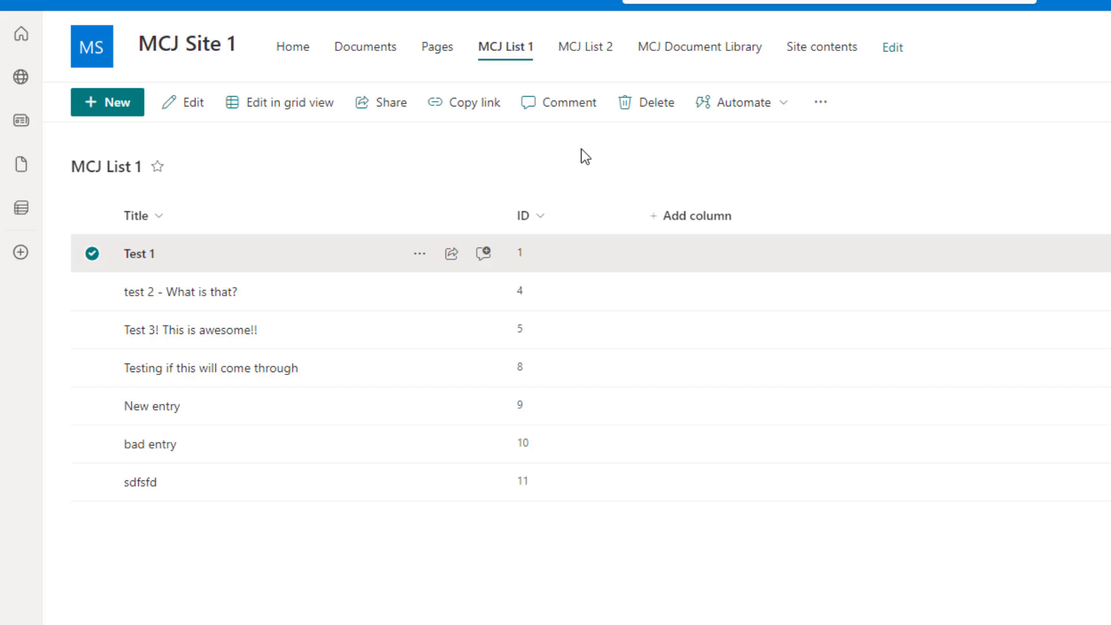
pyautogui.click(323, 176)
pyautogui.click(146, 256)
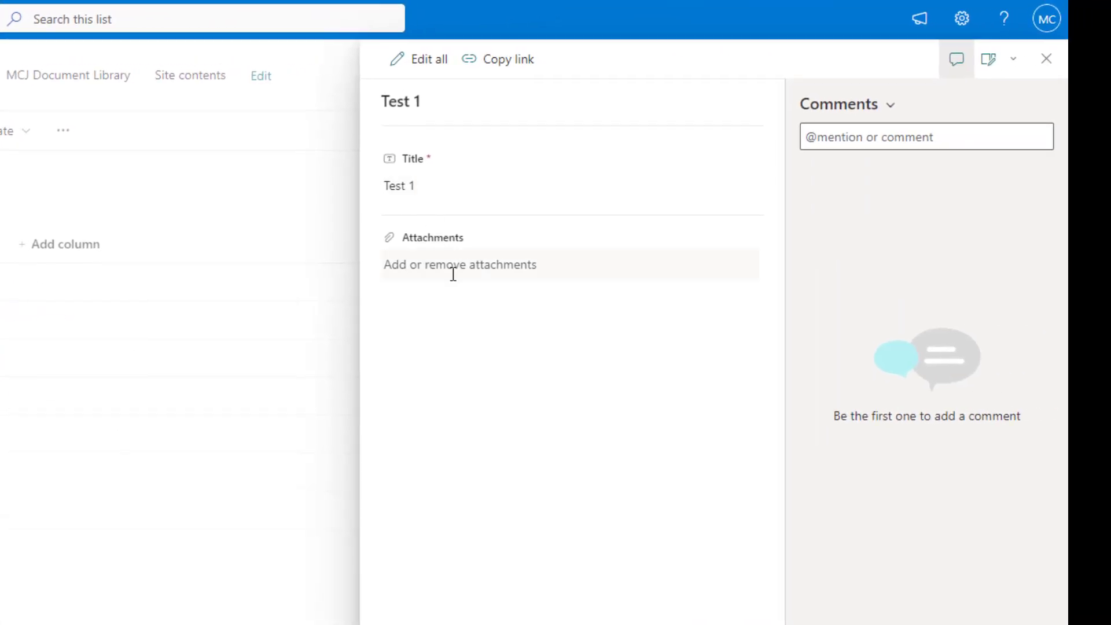
pyautogui.click(428, 263)
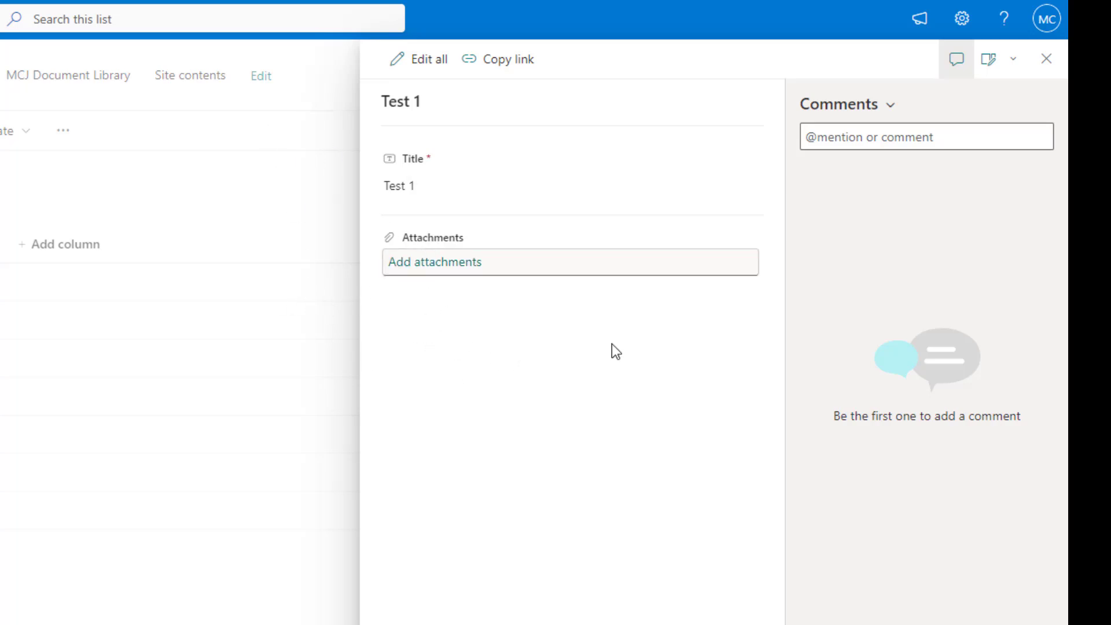
pyautogui.click(231, 182)
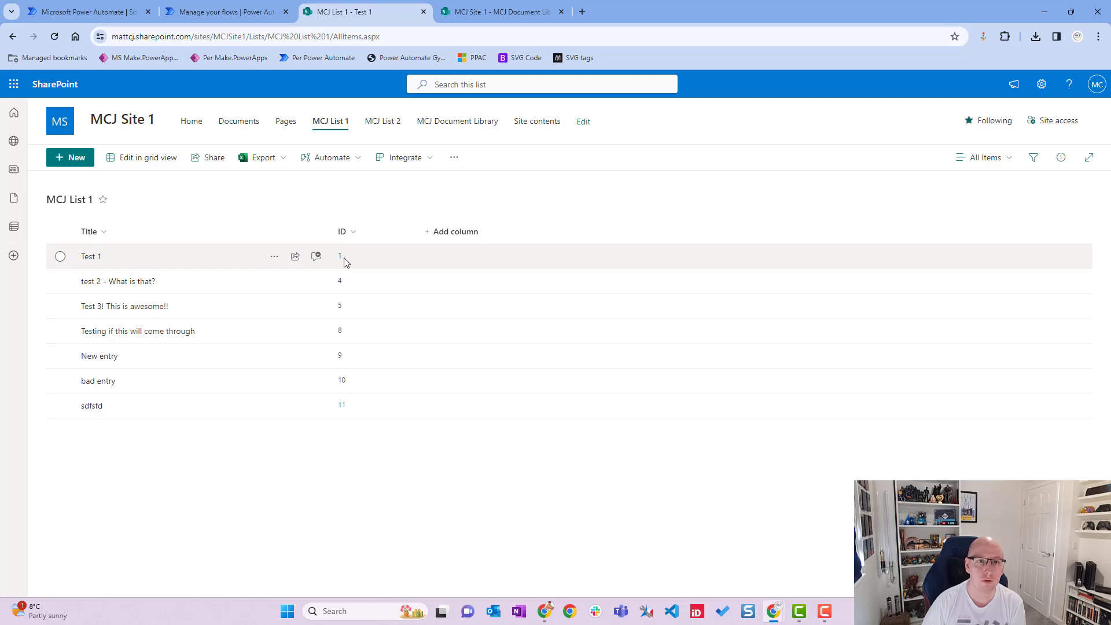
pyautogui.click(237, 4)
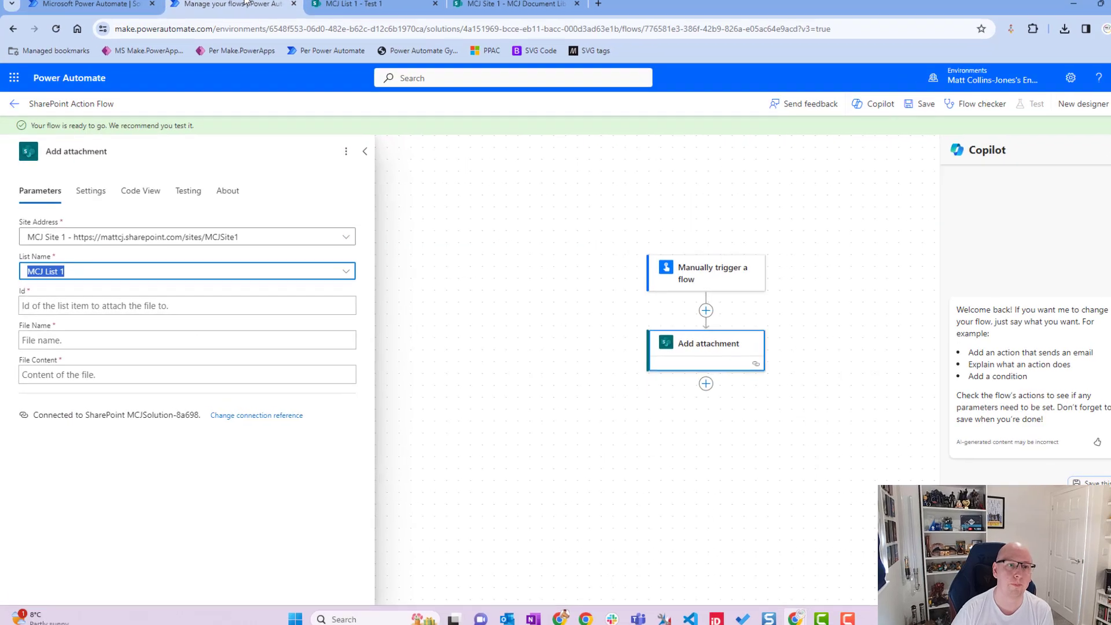
# Enter item Id 1 and set File Name to the trigger's FileUpload name value
pyautogui.click(154, 297)
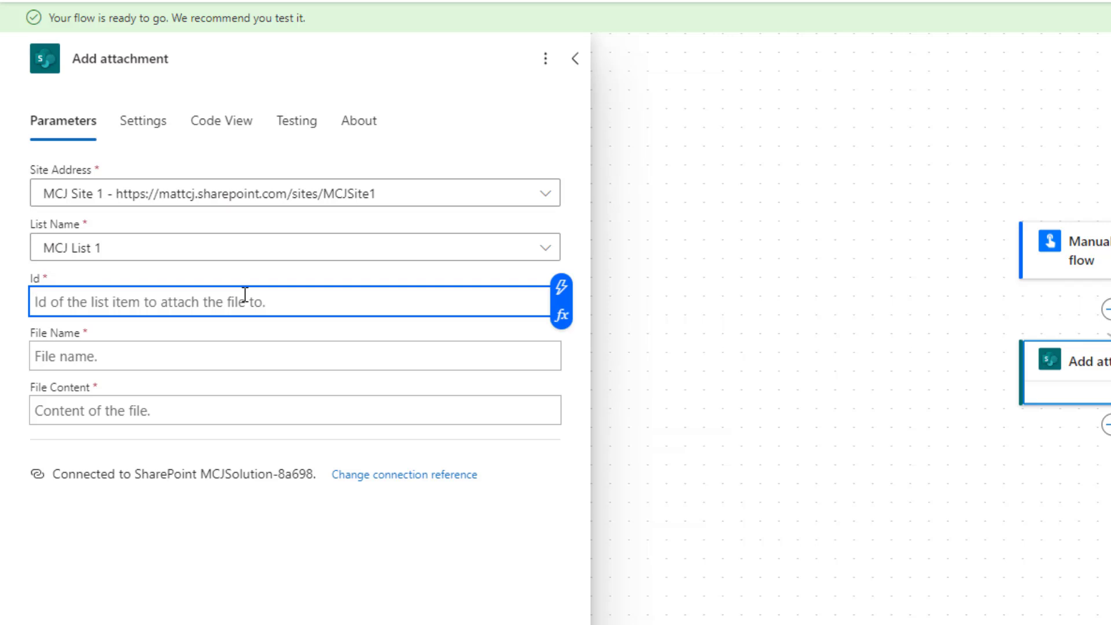
pyautogui.write('1')
pyautogui.click(322, 363)
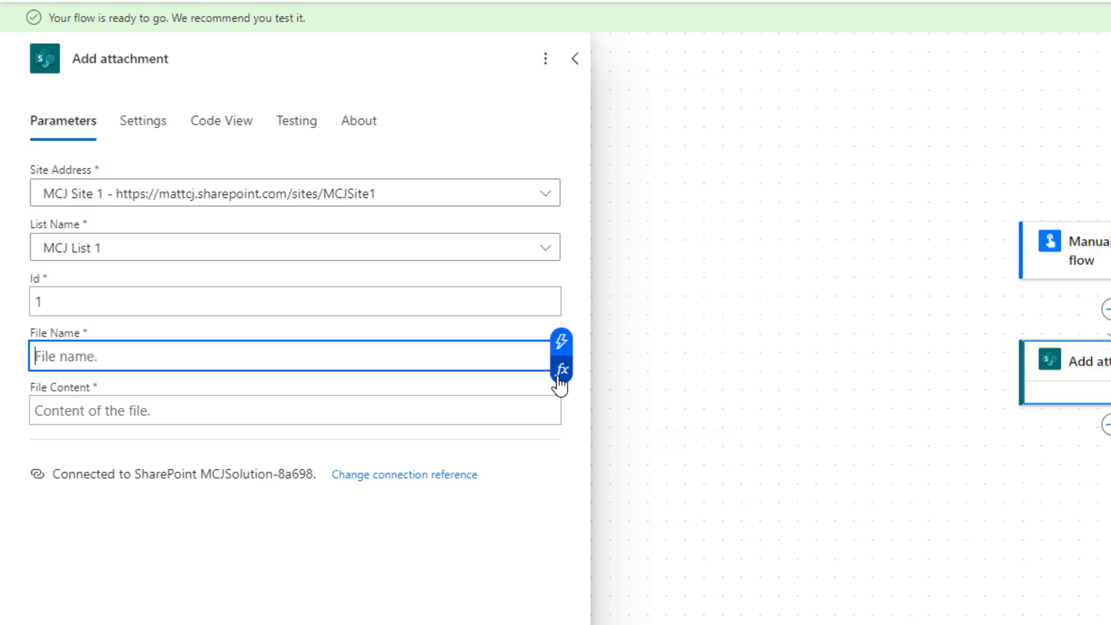
pyautogui.click(563, 342)
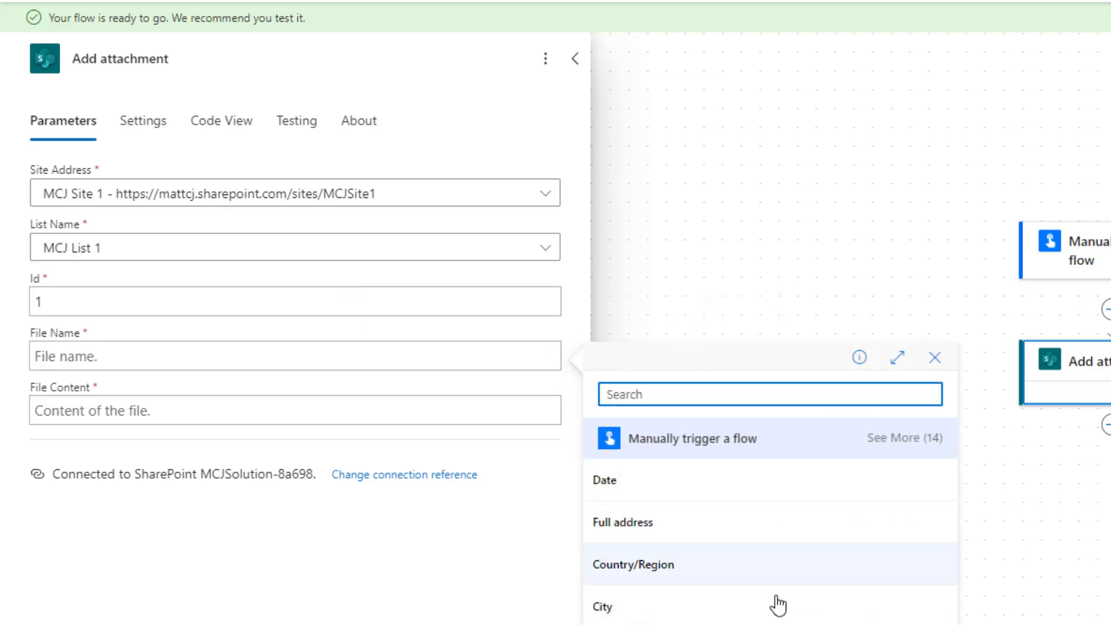
pyautogui.click(928, 438)
pyautogui.scroll(-3, 780, 524)
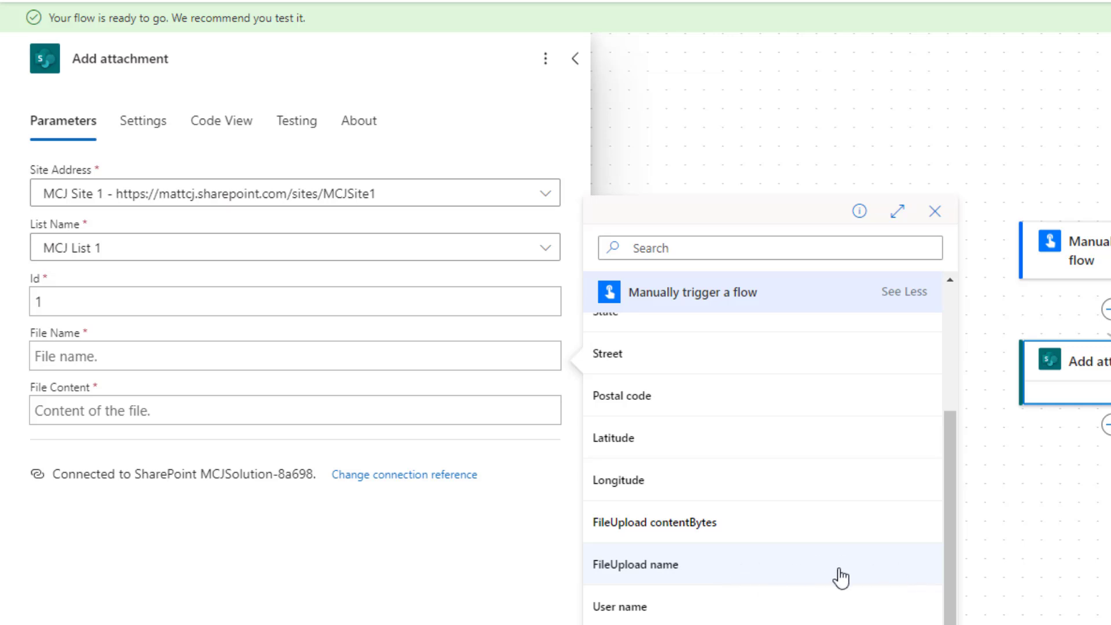
pyautogui.scroll(3, 898, 557)
pyautogui.scroll(-3, 892, 545)
pyautogui.click(704, 576)
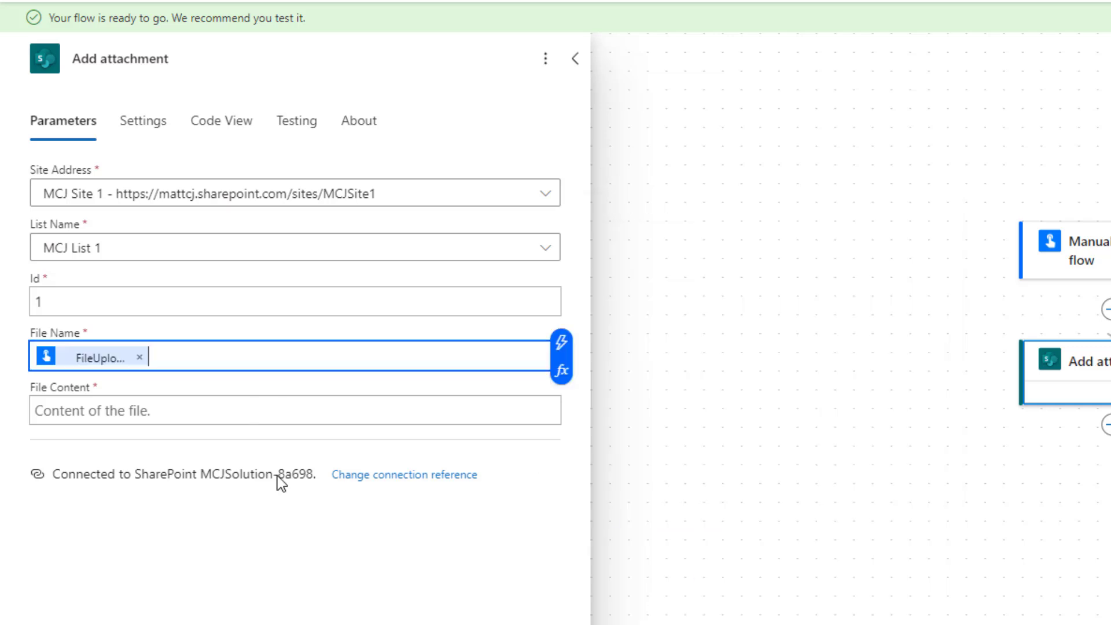
# Set File Content to the manual trigger's FileUpload contentBytes dynamic value
pyautogui.click(258, 404)
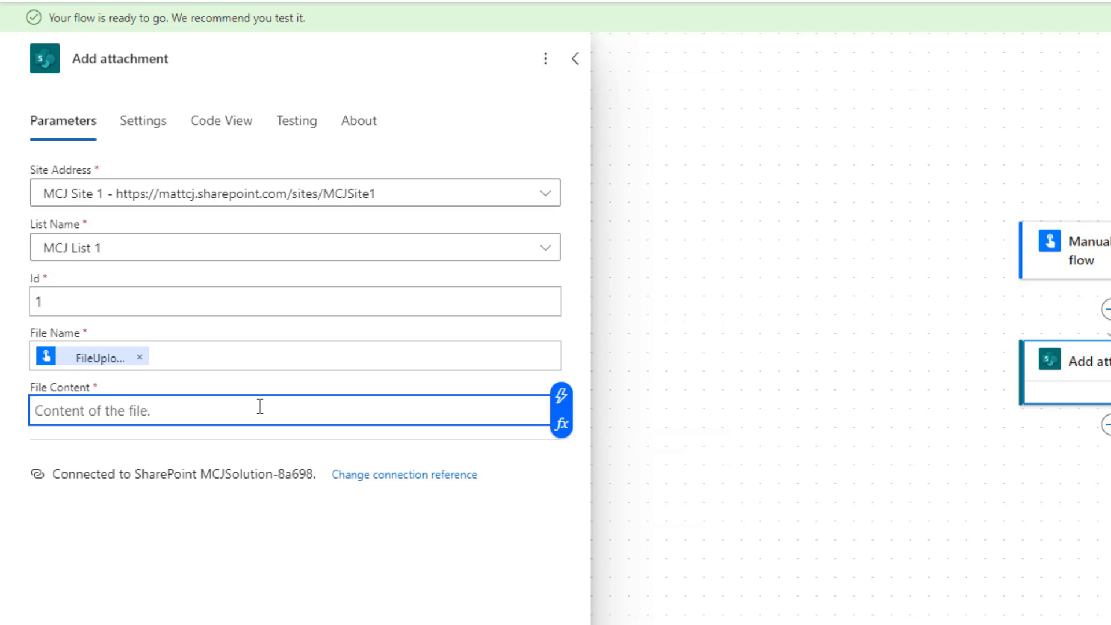
pyautogui.click(561, 425)
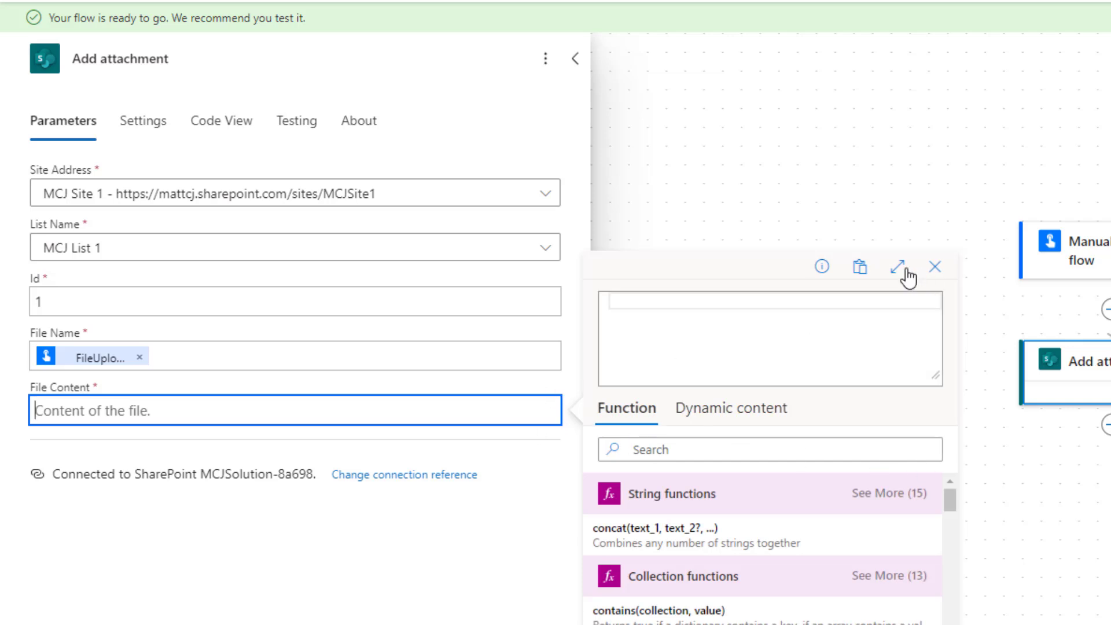
pyautogui.click(929, 269)
pyautogui.click(560, 402)
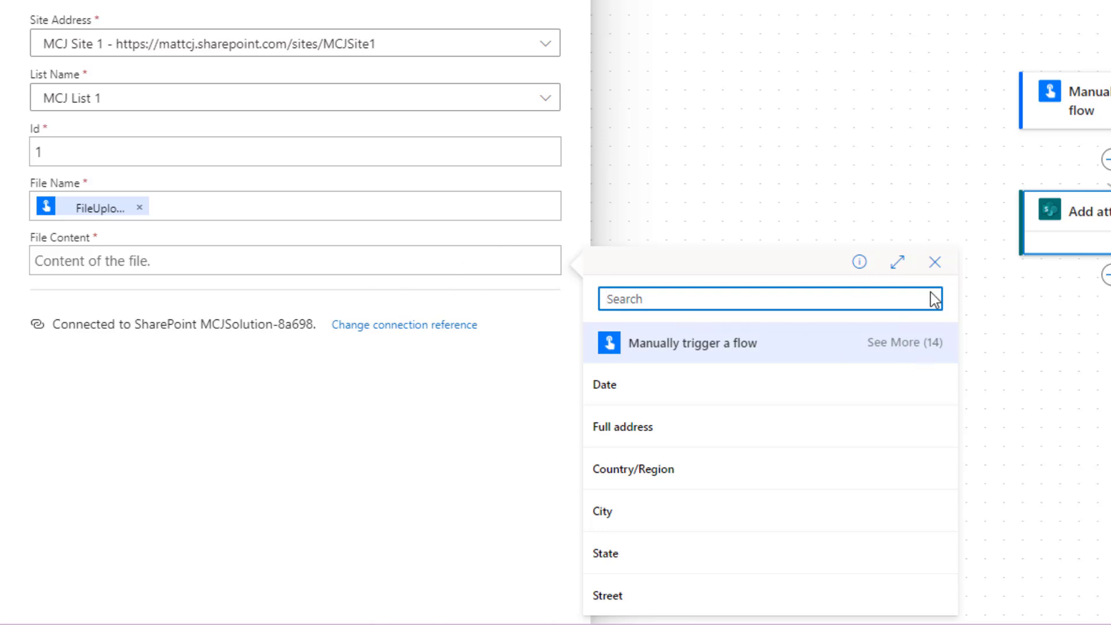
pyautogui.click(901, 346)
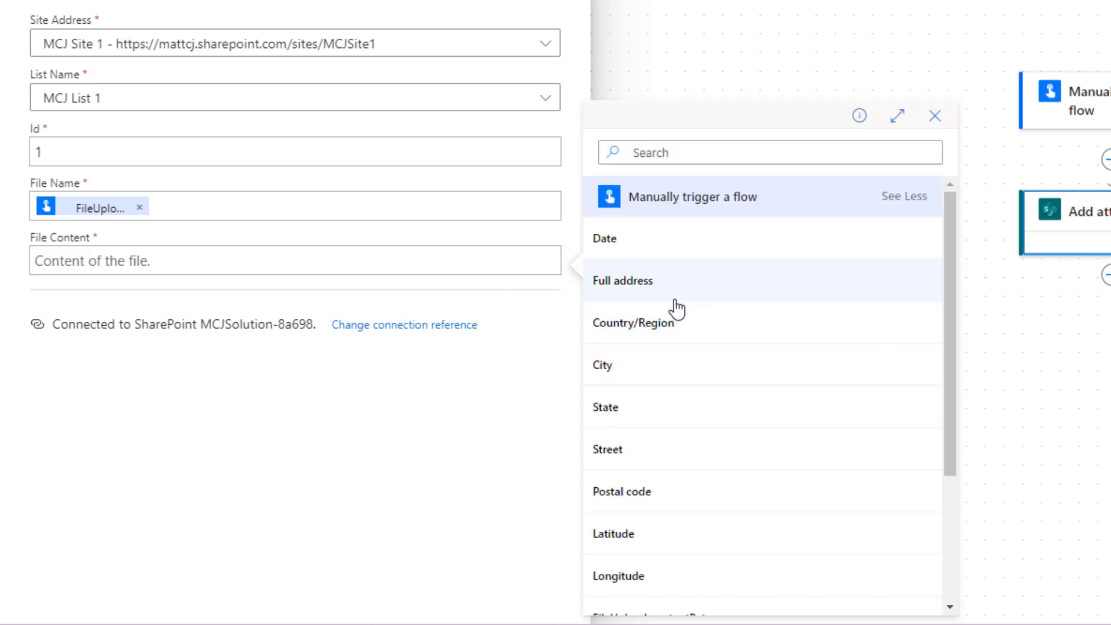
pyautogui.scroll(-3, 677, 309)
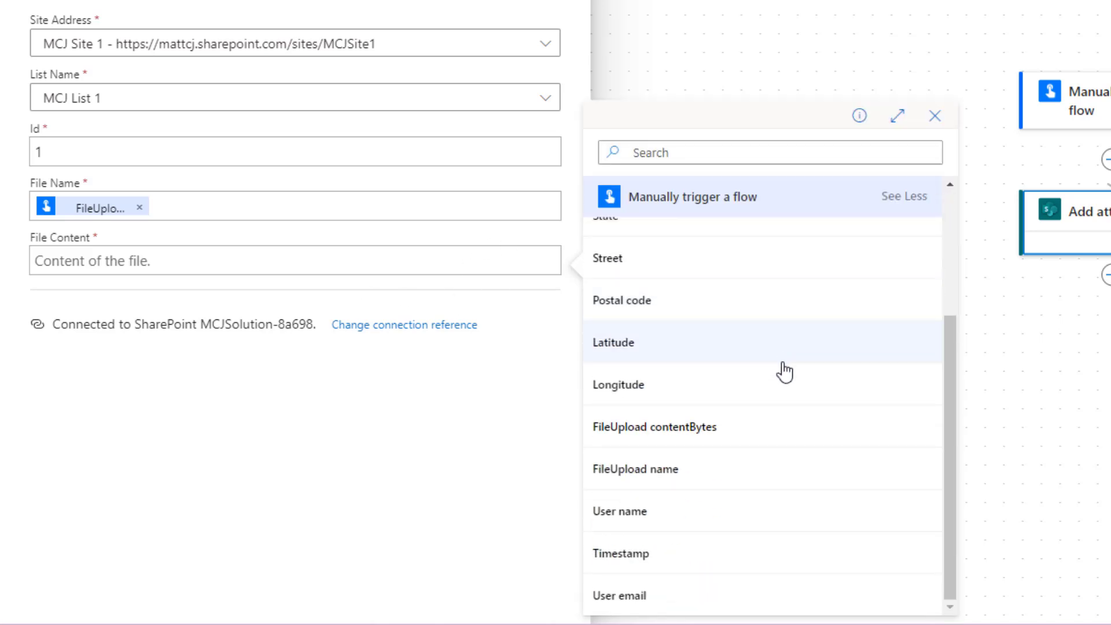
pyautogui.click(769, 434)
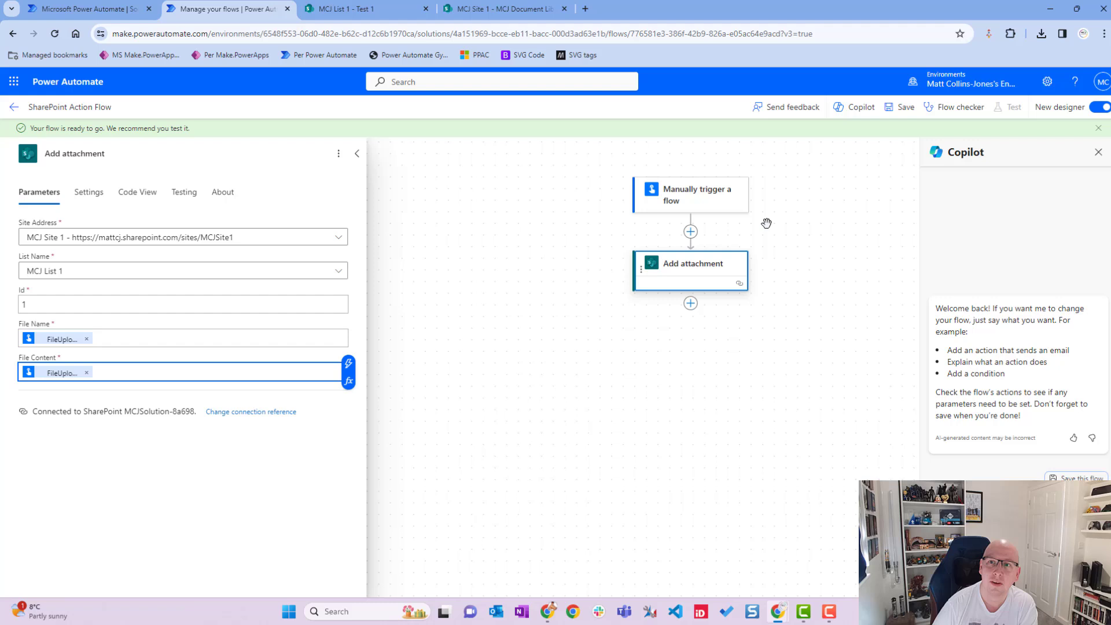
# Save SharePoint Action Flow and start a manual test run
pyautogui.click(902, 112)
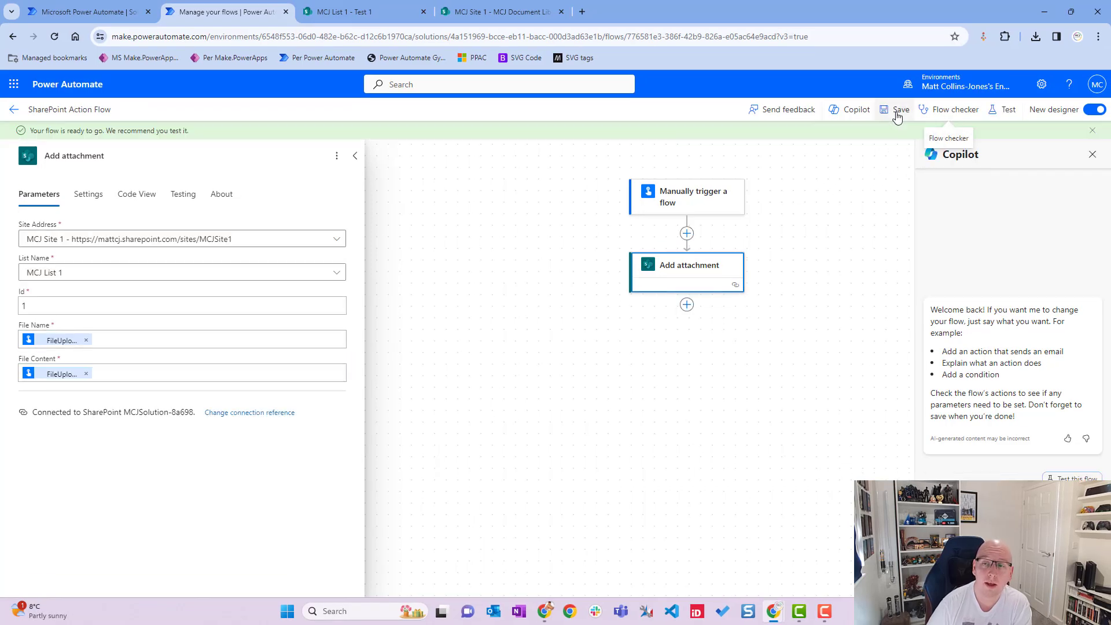
pyautogui.click(992, 112)
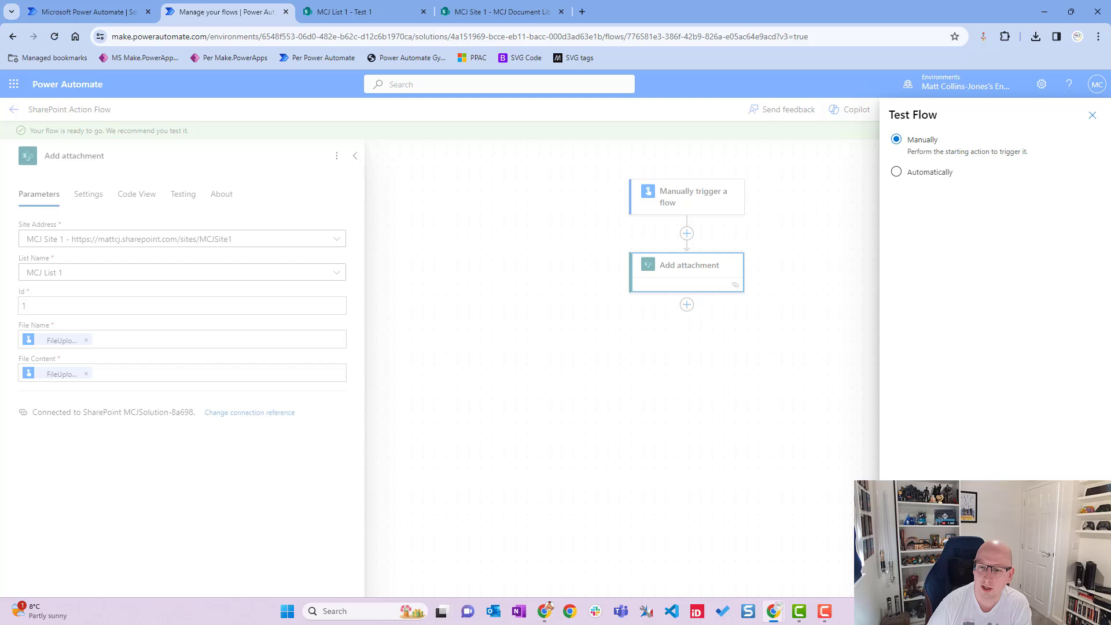
pyautogui.click(904, 578)
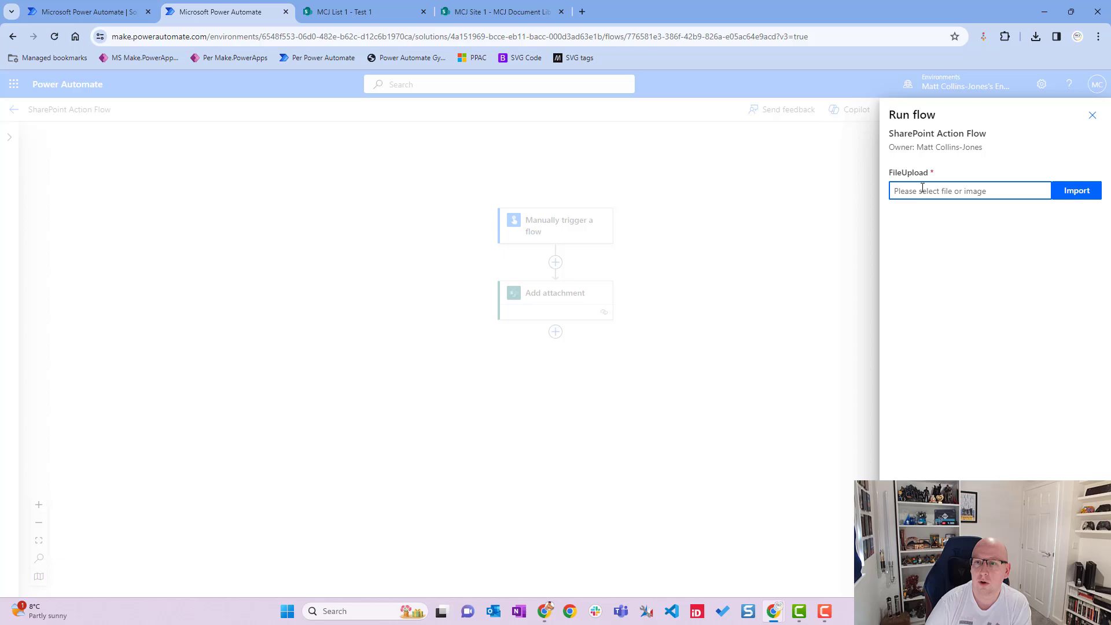
# Upload ExcelTechDebt.jpg as the FileUpload input and run the flow
pyautogui.click(1083, 196)
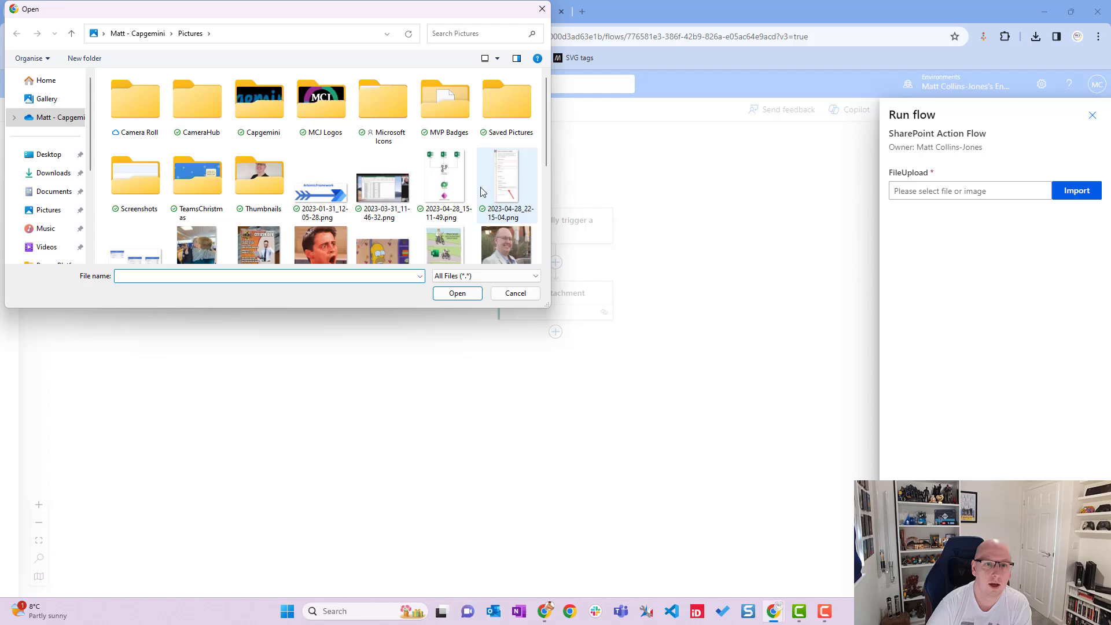
pyautogui.click(445, 247)
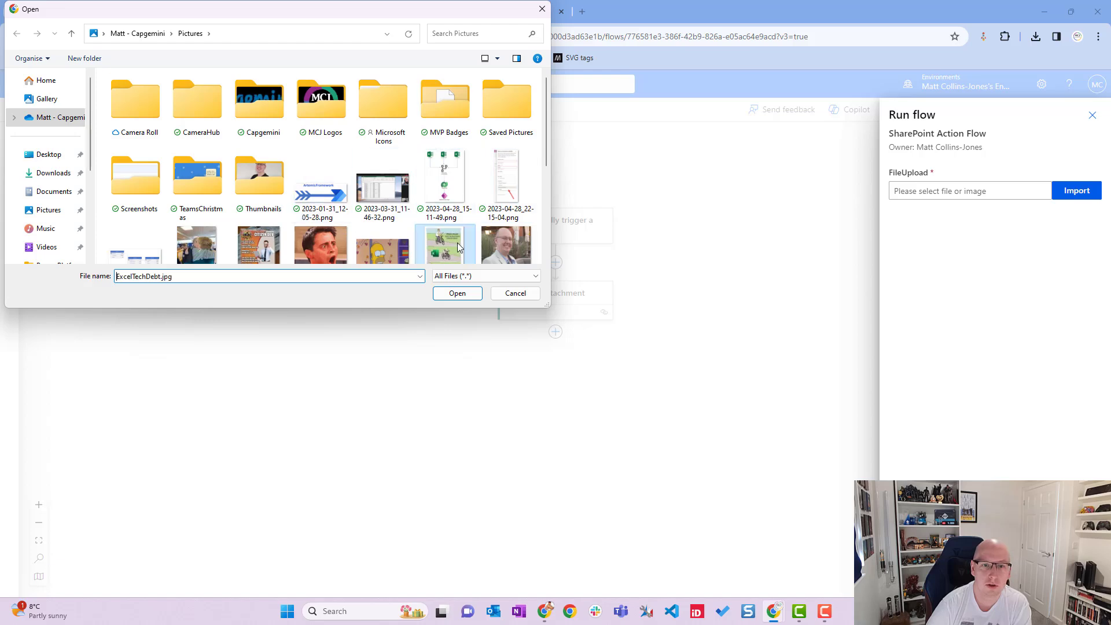
pyautogui.click(462, 293)
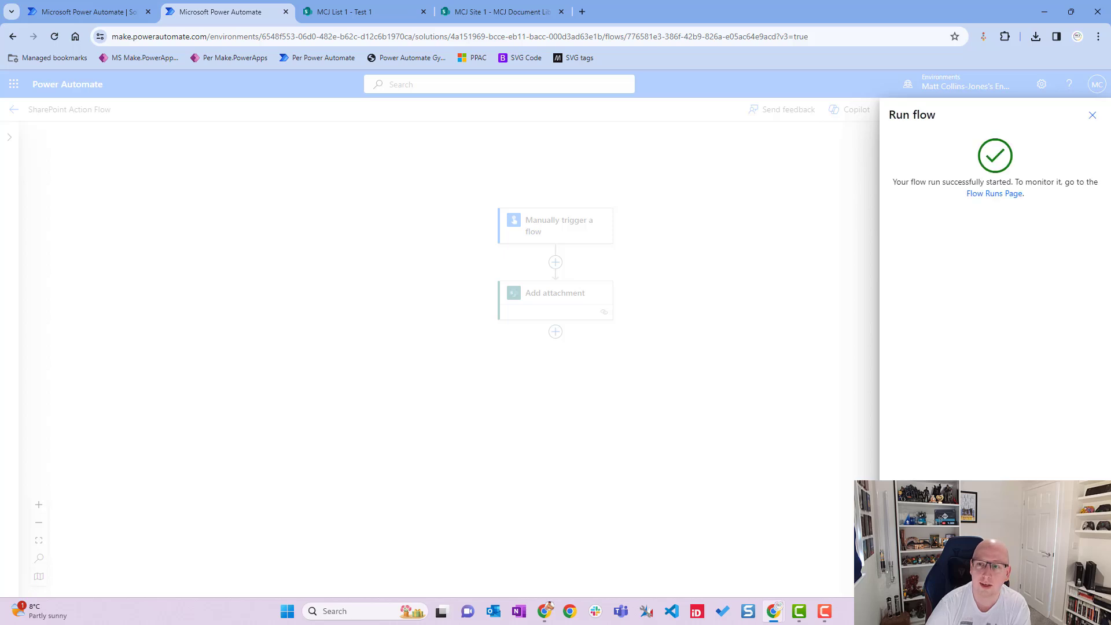
pyautogui.click(1092, 115)
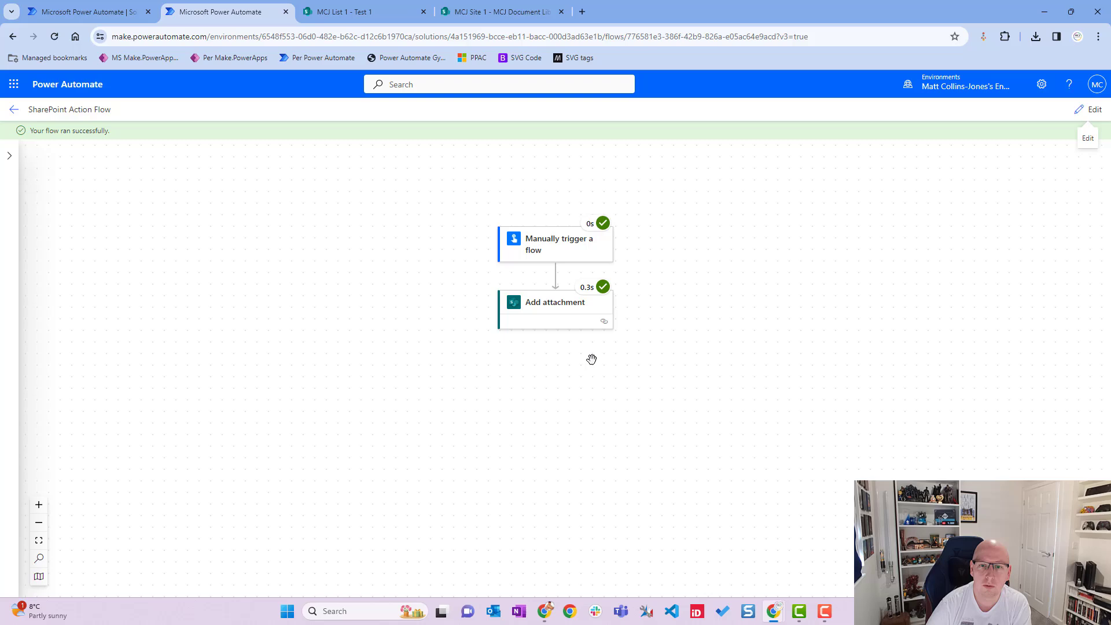
# Review Add attachment run details: itemId 1, ExcelTechDebt.jpg, statusCode 200
pyautogui.click(550, 303)
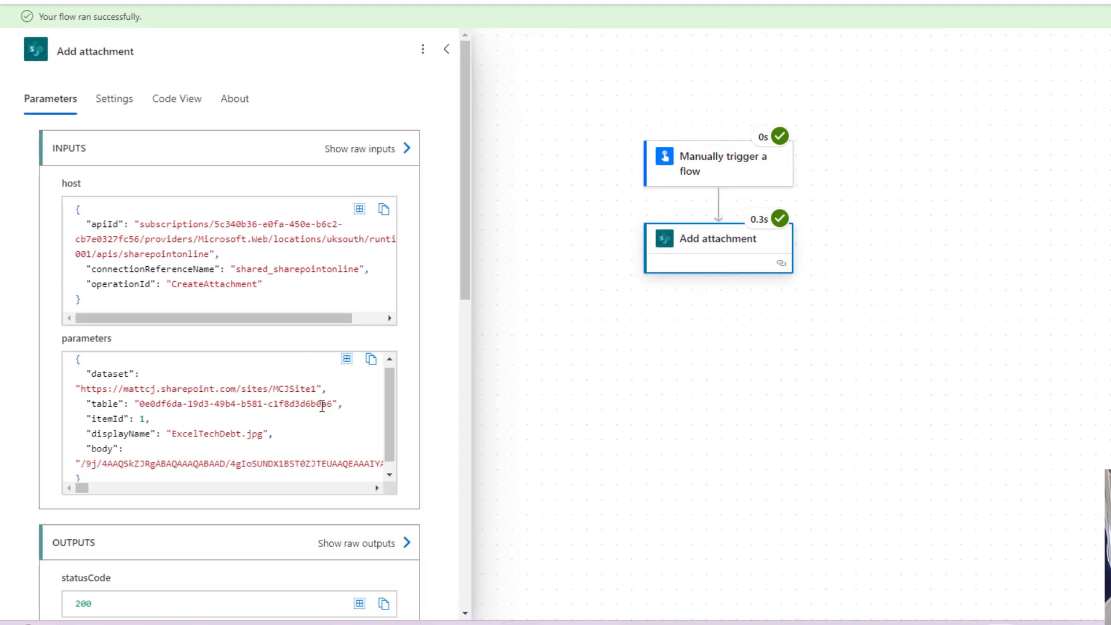
pyautogui.scroll(-10, 307, 491)
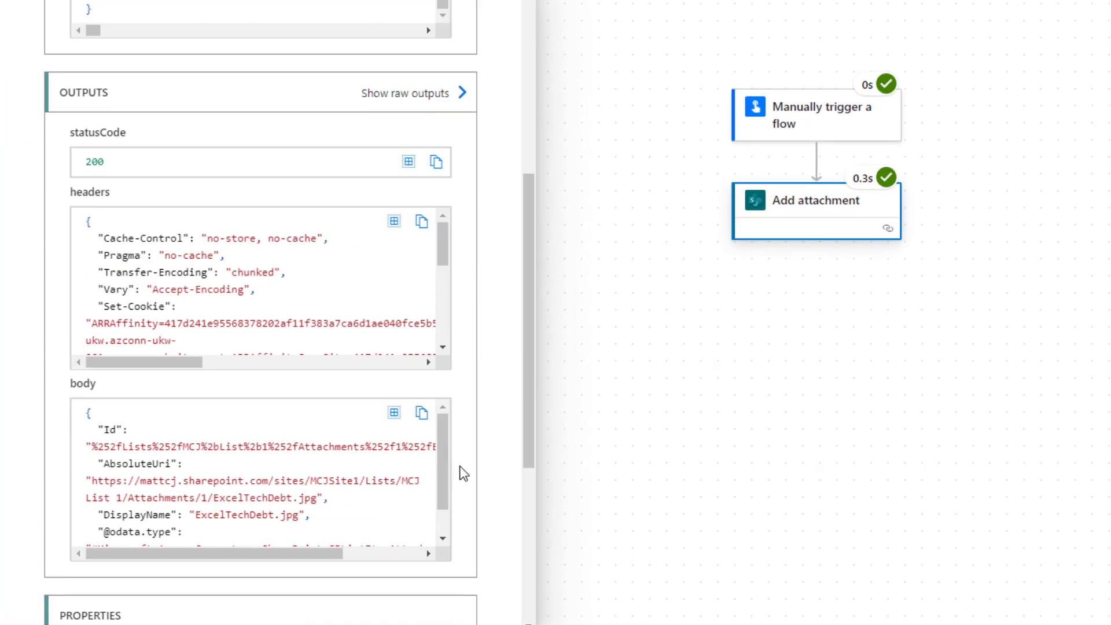
pyautogui.scroll(4, 461, 377)
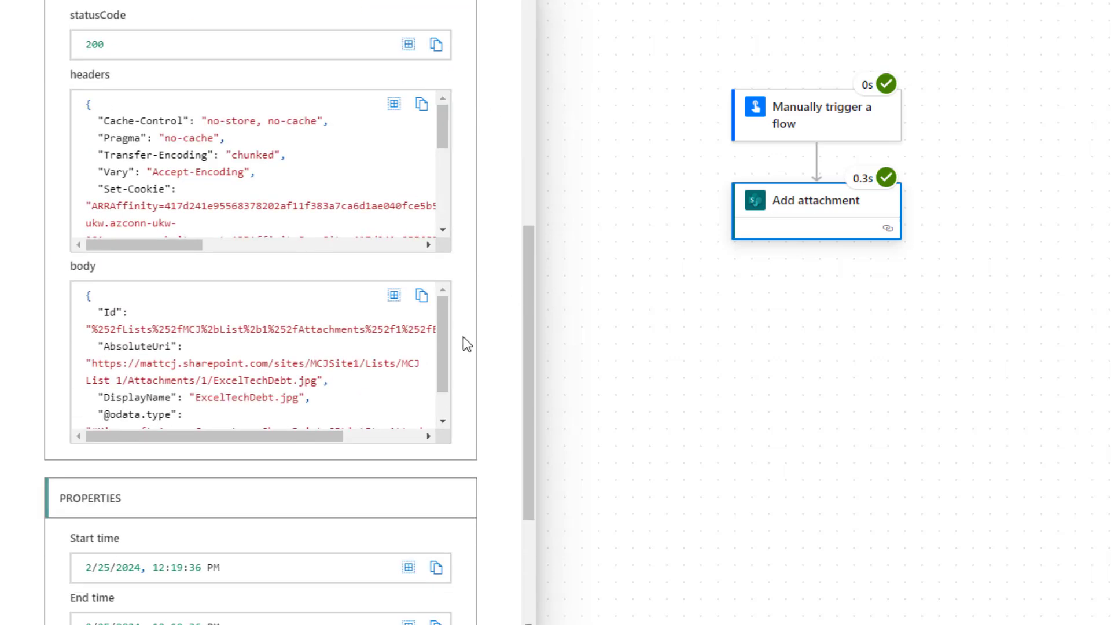
pyautogui.moveTo(437, 336); pyautogui.dragTo(443, 359)
pyautogui.moveTo(225, 364); pyautogui.dragTo(305, 365)
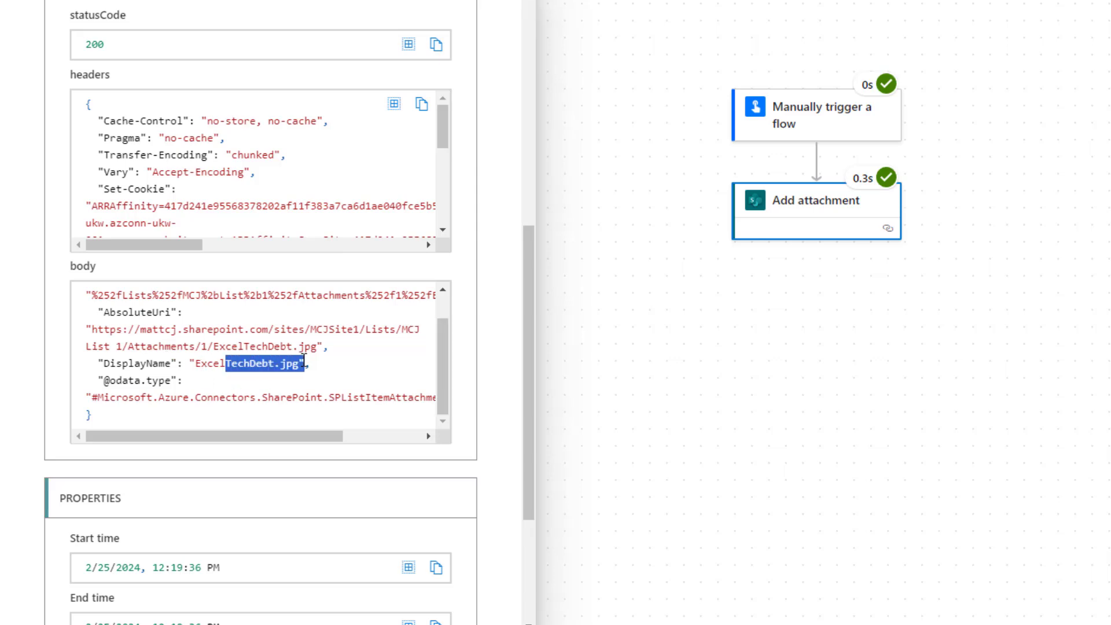
pyautogui.click(212, 353)
pyautogui.scroll(2, 304, 407)
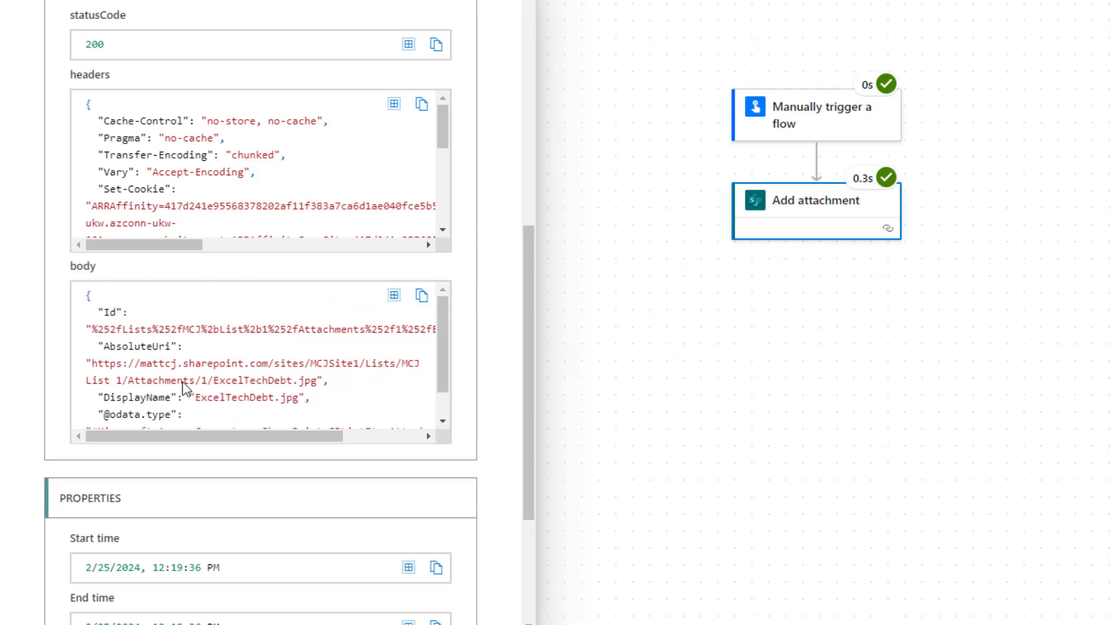
pyautogui.scroll(7, 449, 384)
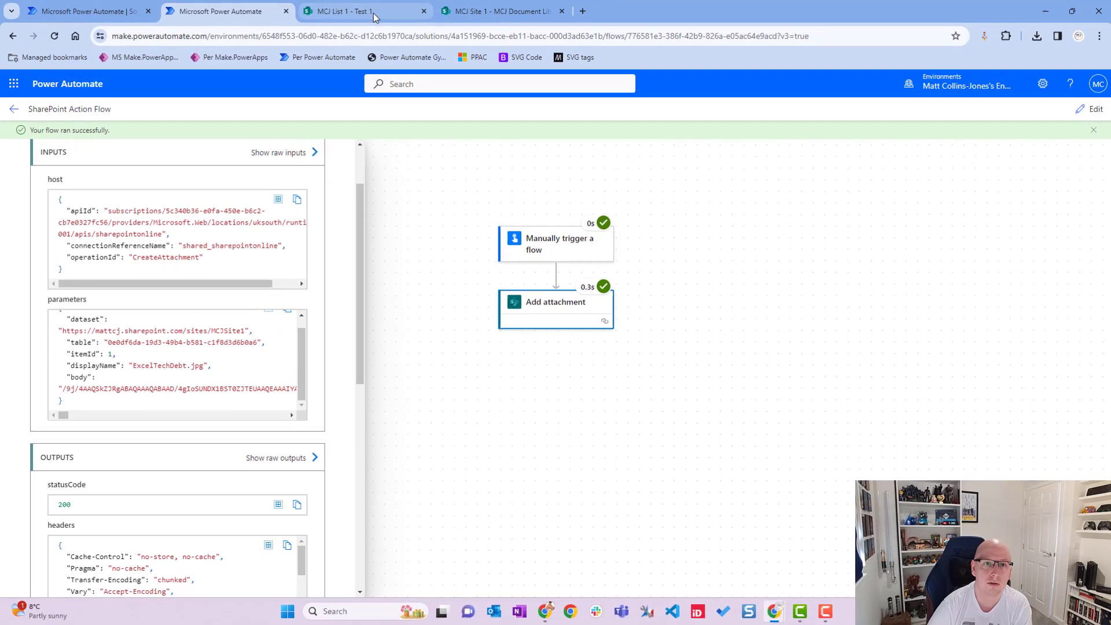
# Open item Test 1 in MCJ List 1, view its ExcelTechDebt.jpg attachment, then return
pyautogui.click(379, 13)
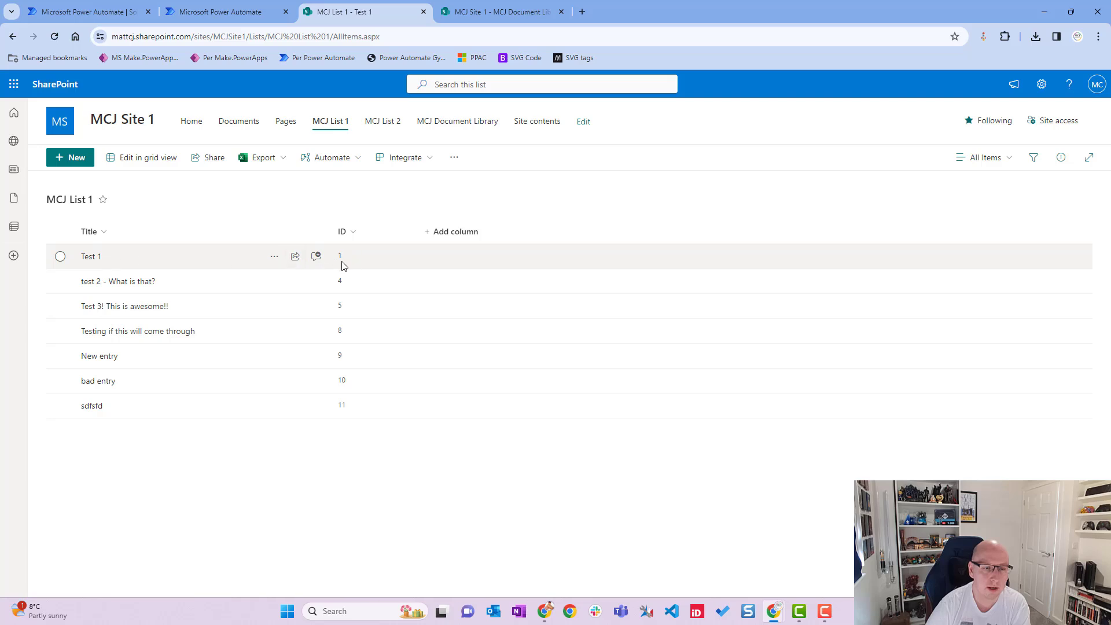
pyautogui.click(90, 259)
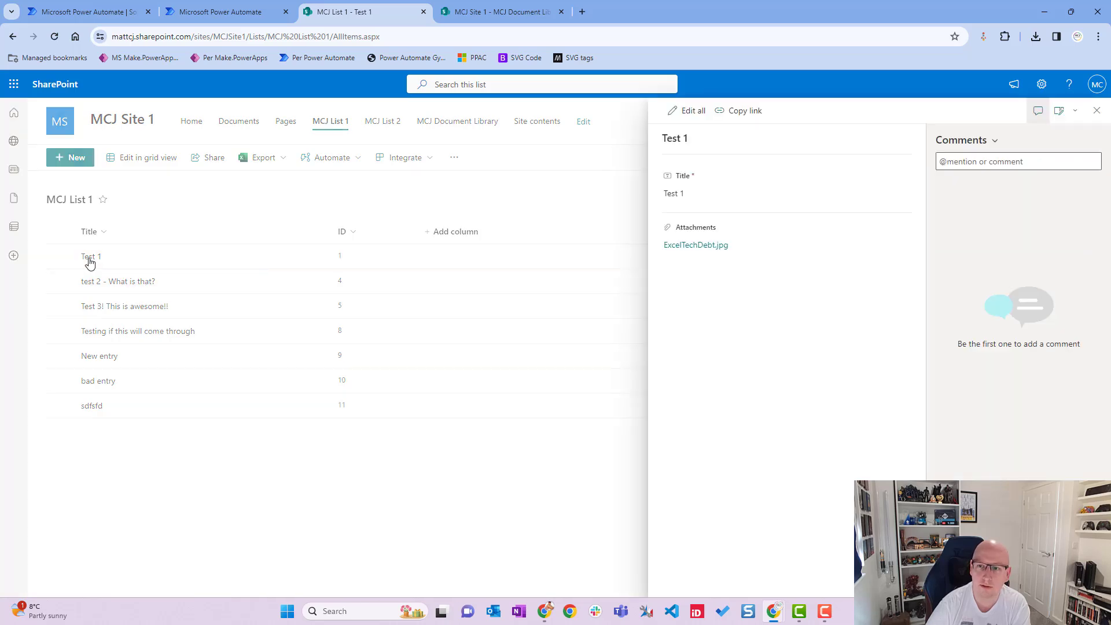
pyautogui.click(707, 249)
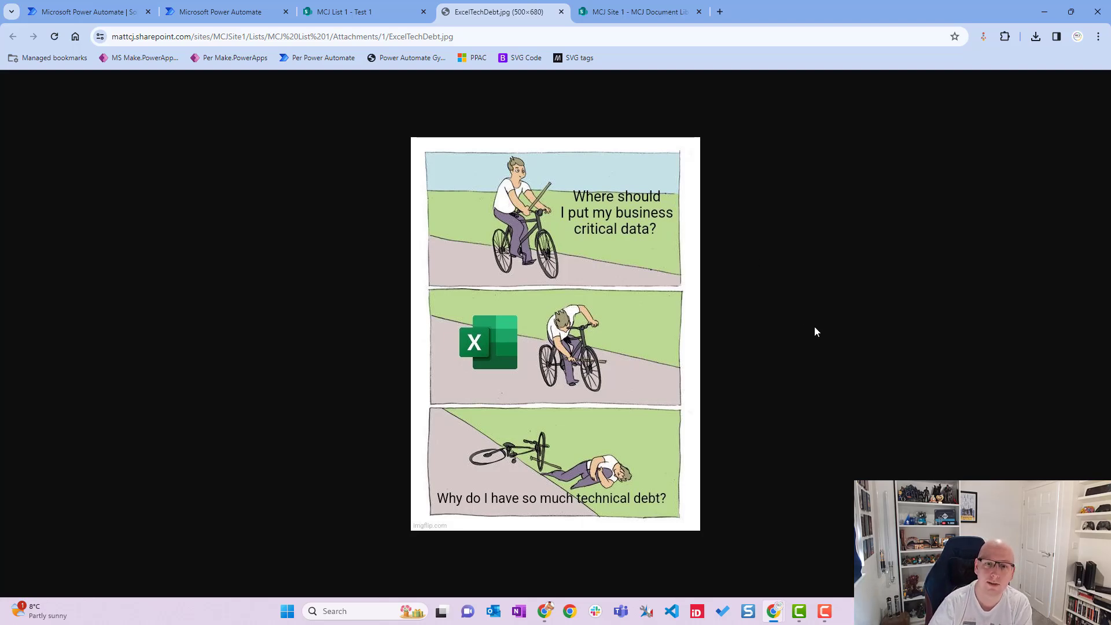
pyautogui.click(404, 13)
pyautogui.click(226, 12)
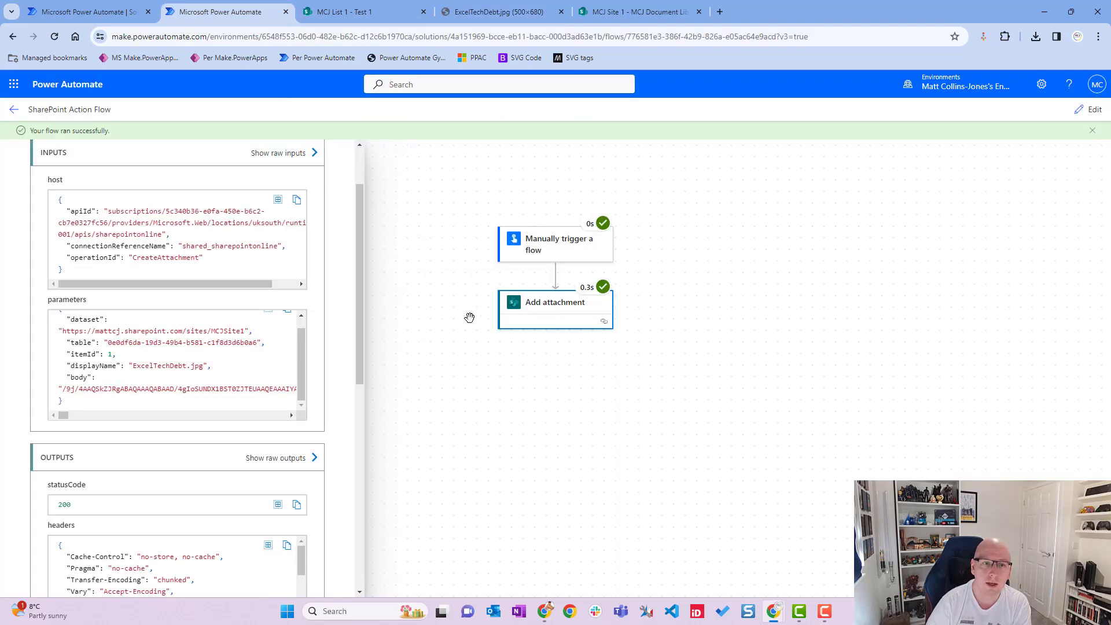